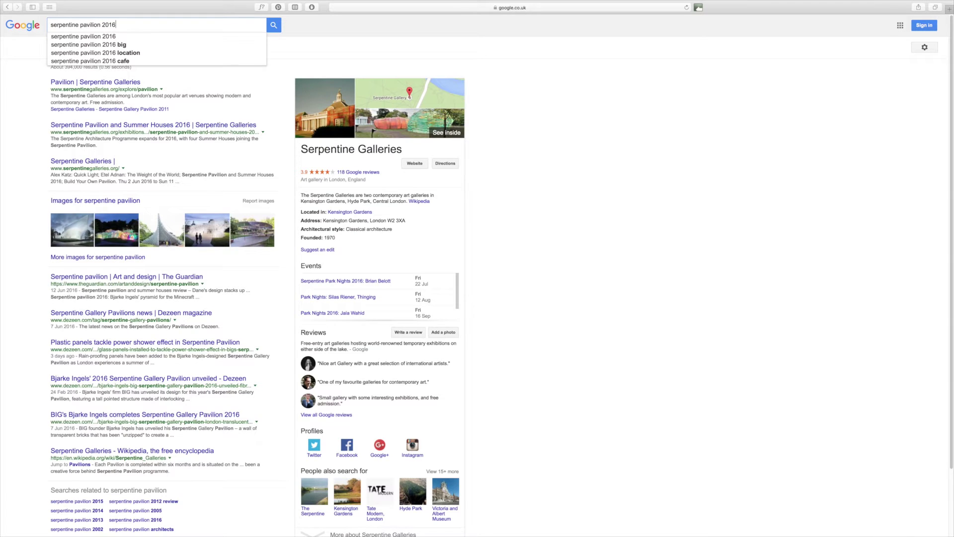
- Search the web for "serpentine pavilion 2016" and show the image results
key("Return")
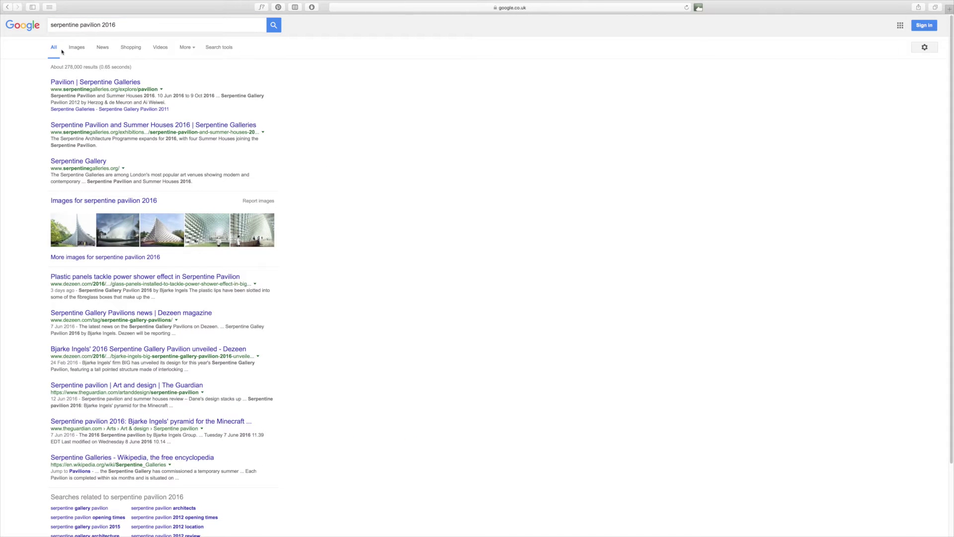
left_click(76, 50)
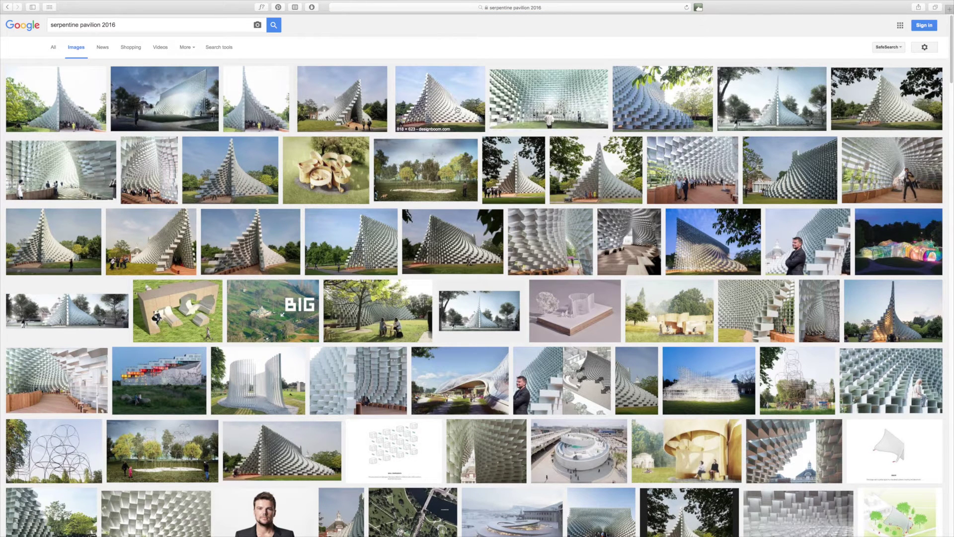
- Open four photos of the pavilion's stacked-box walls from the image results, each in a separate tab
right_click(662, 105)
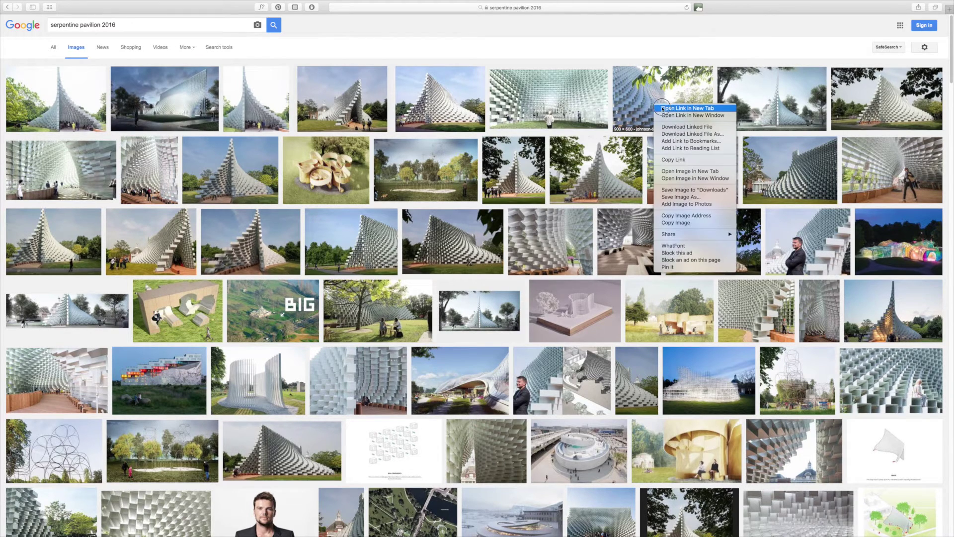
left_click(688, 108)
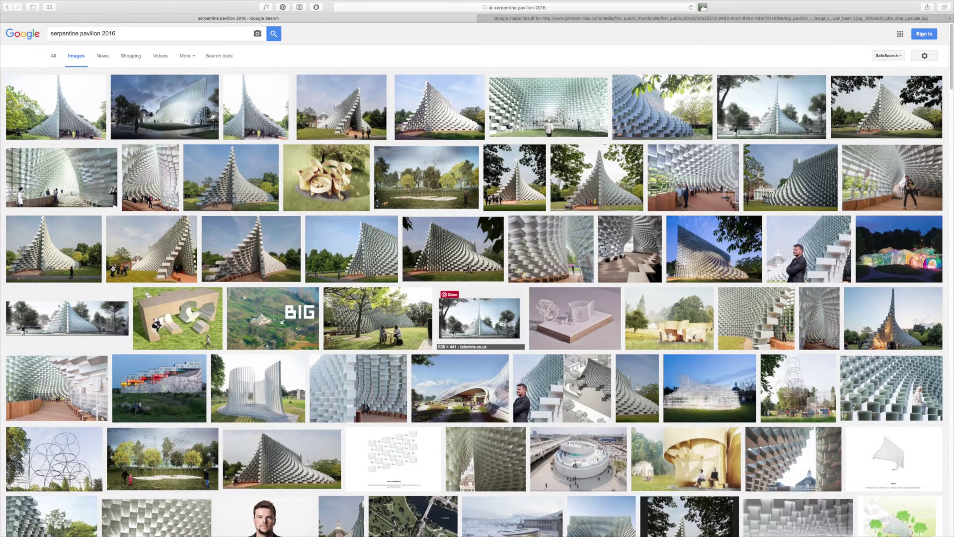
right_click(377, 364)
left_click(403, 370)
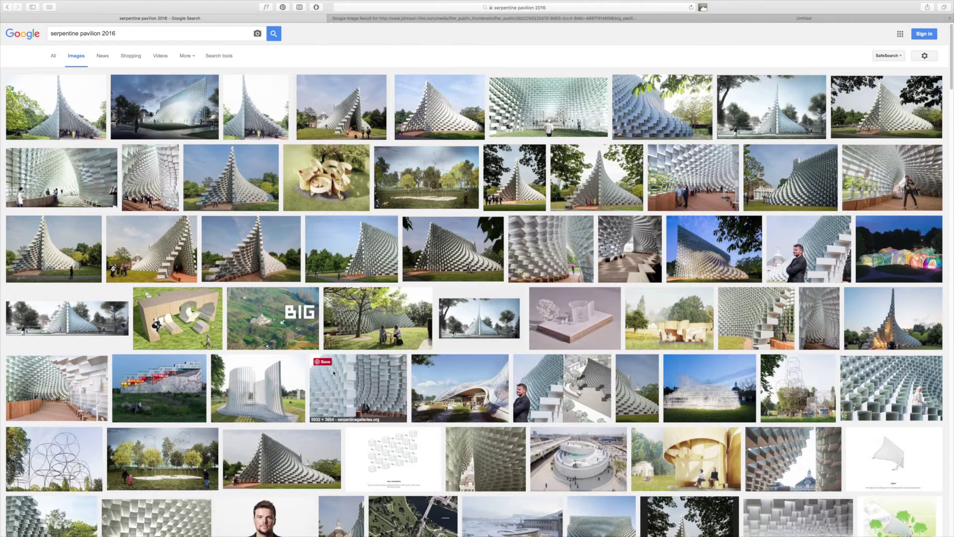
scroll(255, 427, "down", 5)
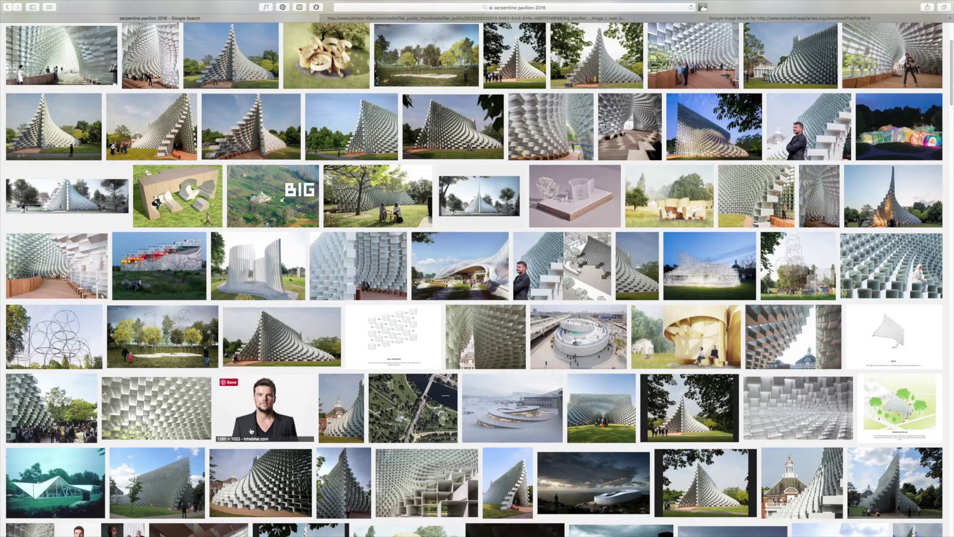
right_click(156, 398)
left_click(179, 370)
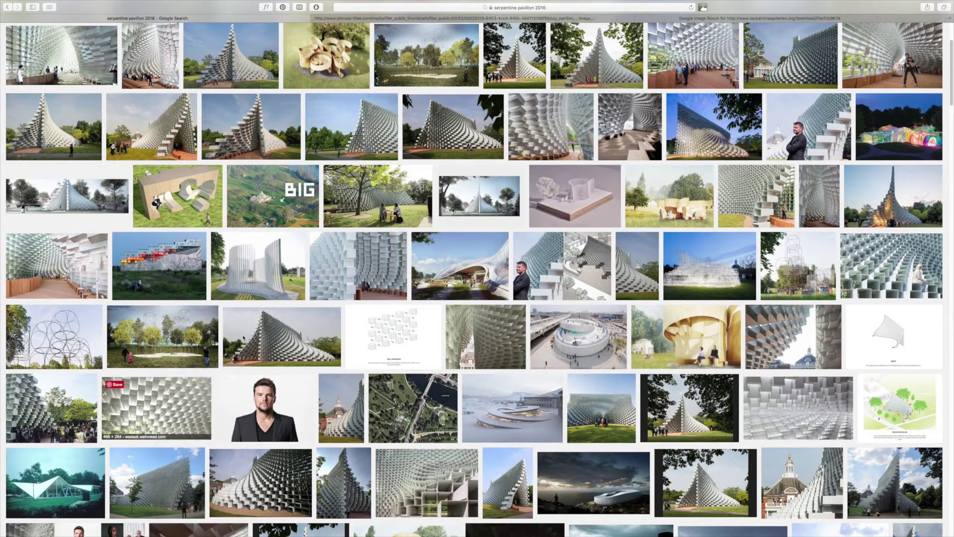
scroll(398, 368, "down", 3)
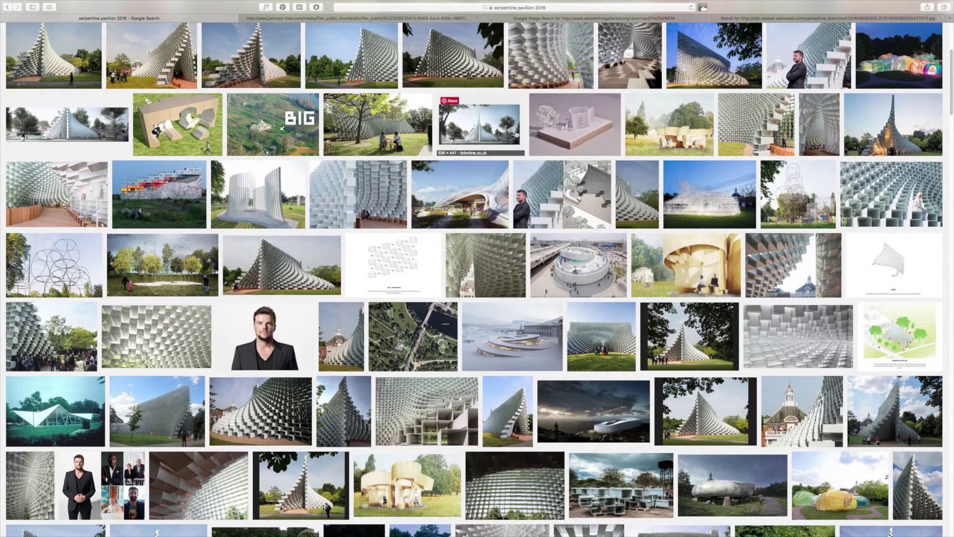
right_click(451, 43)
left_click(477, 46)
scroll(472, 149, "up", 5)
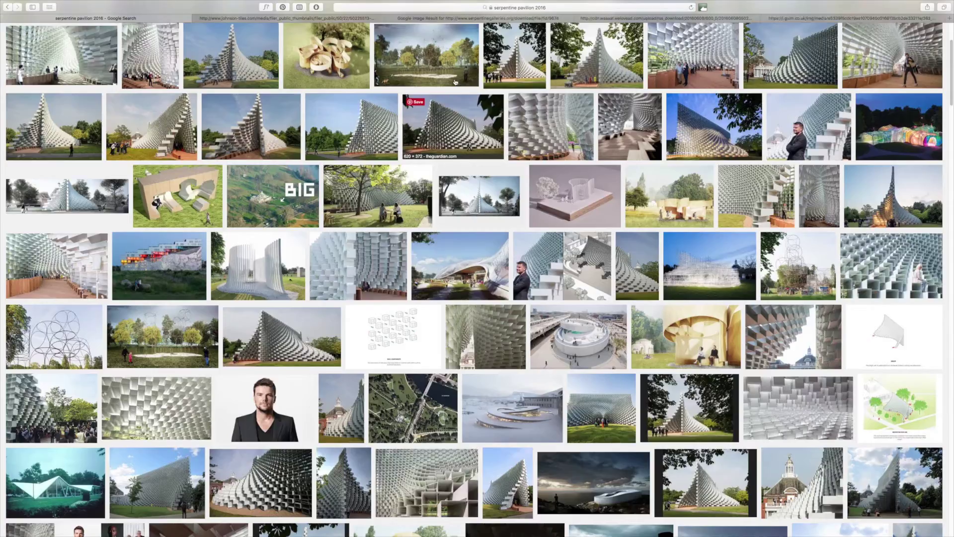
- Examine the opened pavilion photos for the shape, stacking and hollow ends of the wall boxes
left_click(337, 19)
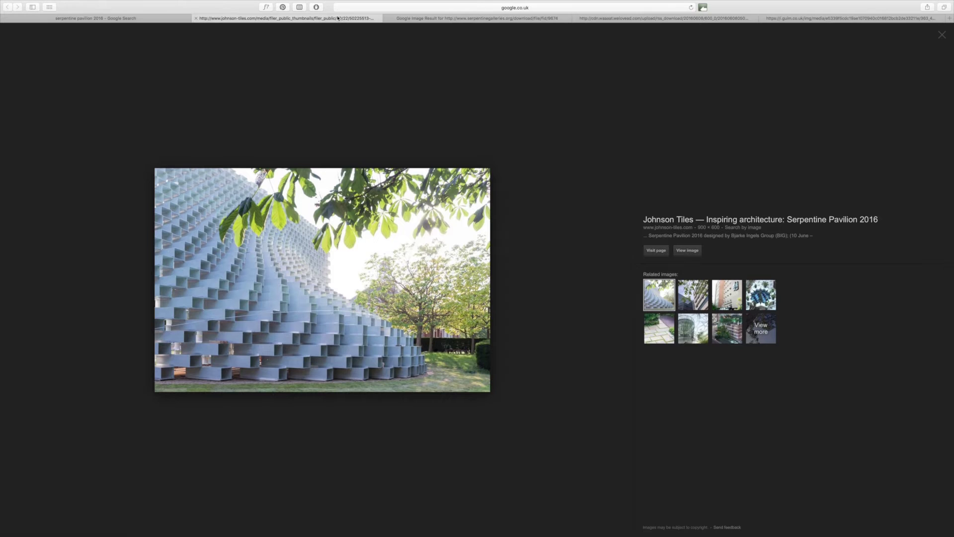
left_click(872, 18)
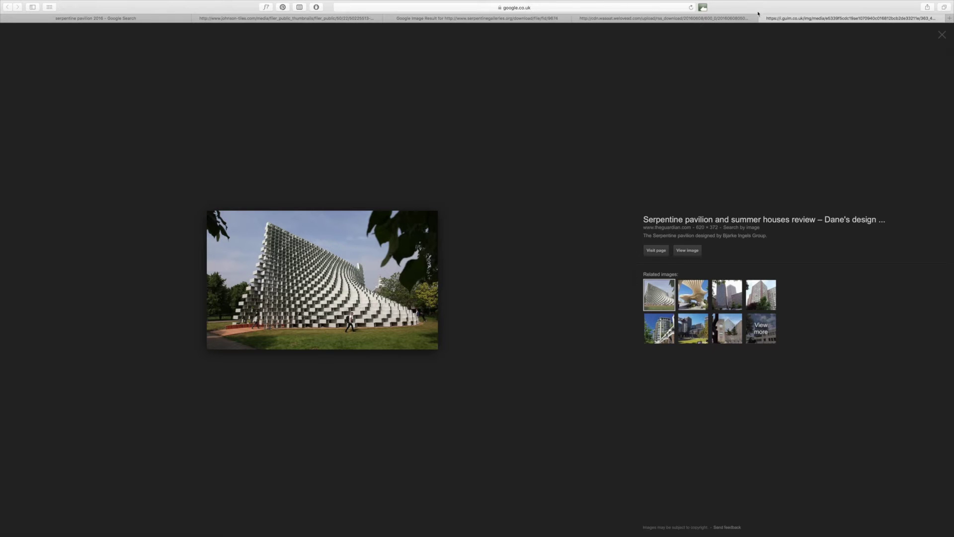
left_click(678, 20)
left_click(552, 19)
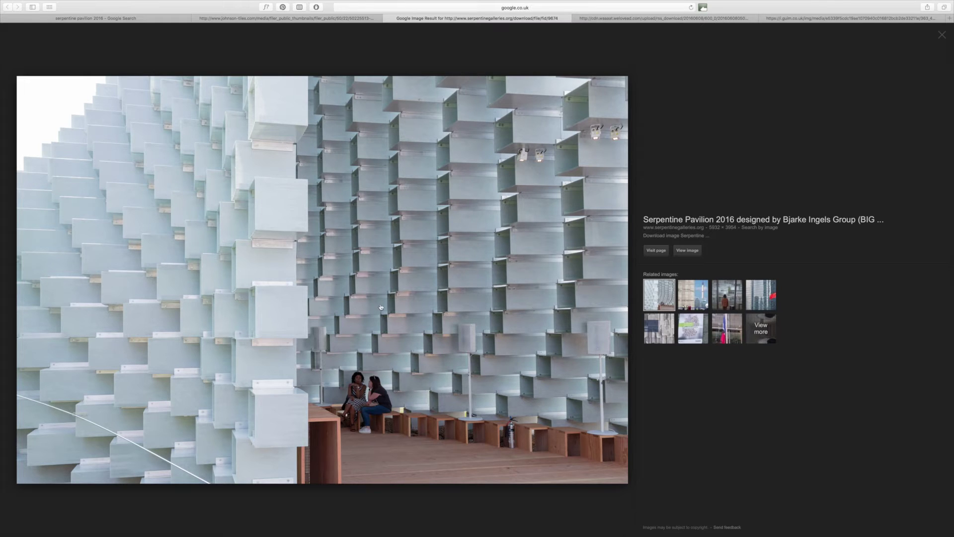
left_click(669, 18)
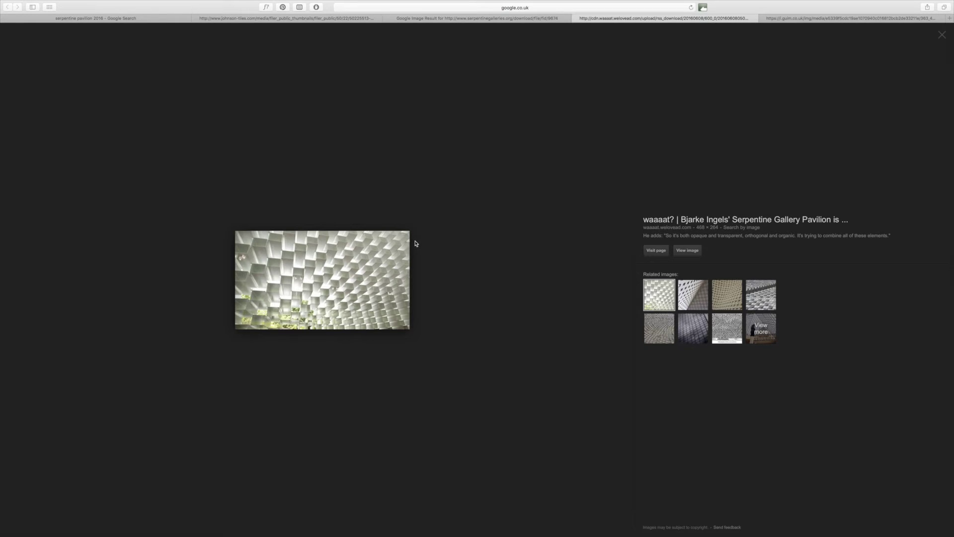
left_click(348, 21)
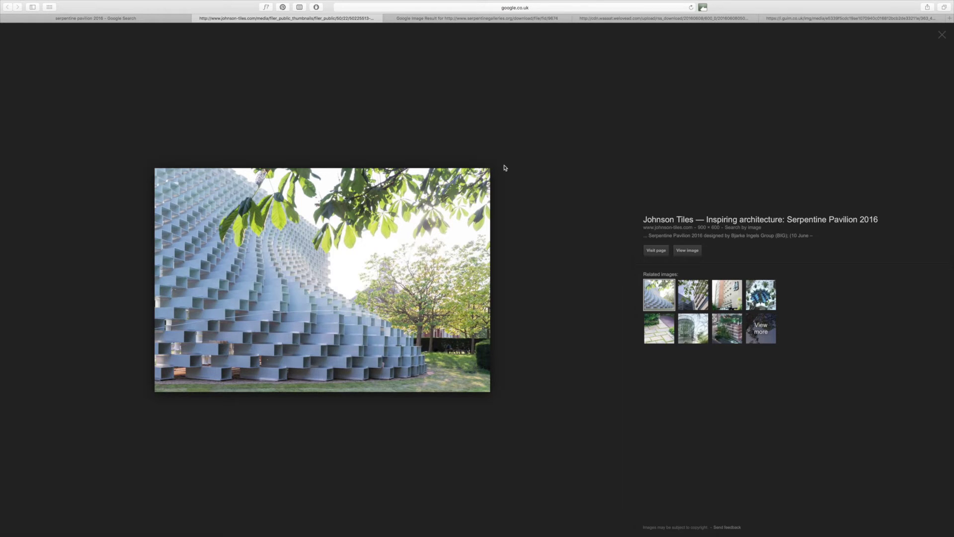
- Switch to Autodesk 123D Design with its empty workplane
key("super+Tab")
key("super+Tab")
key("super+Tab")
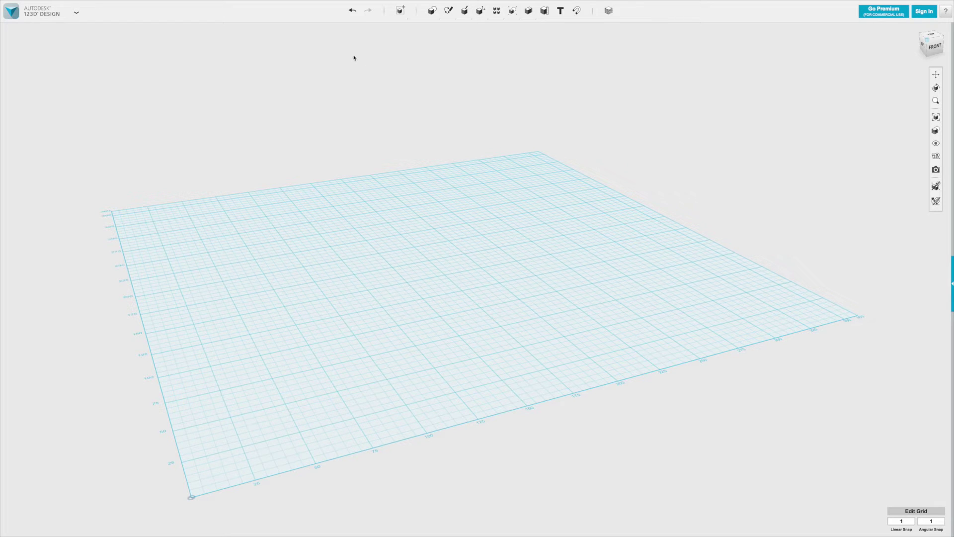
- Place a box primitive on the grid with length 30, width 10 and height 10 mm
mouse_move(432, 11)
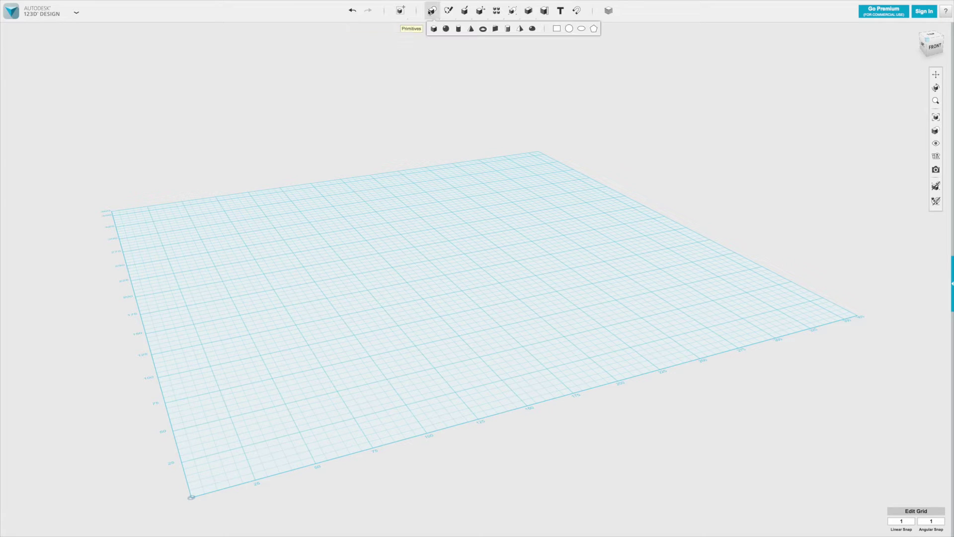
left_click(433, 28)
scroll(397, 370, "up", 5)
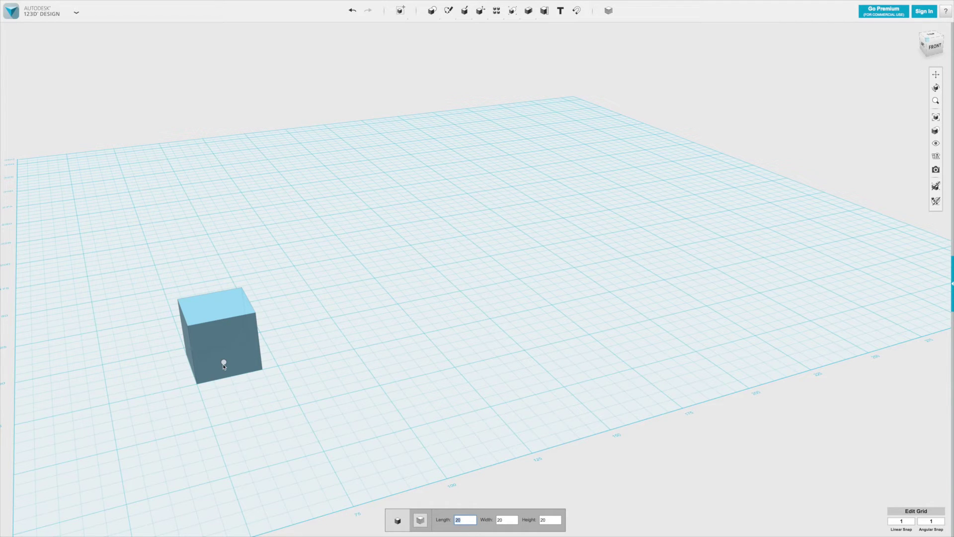
type("30")
key("Tab")
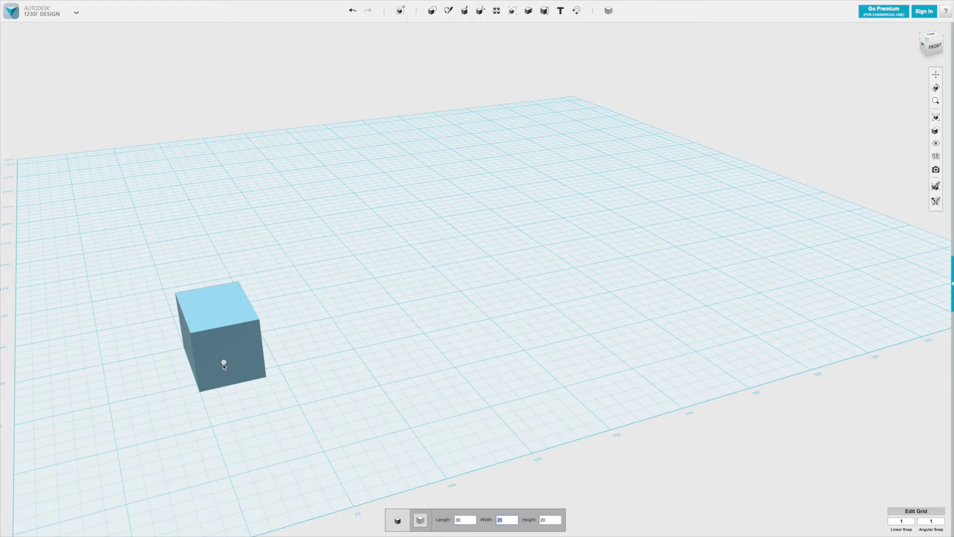
type("10")
key("Tab")
type("10")
scroll(386, 292, "down", 5)
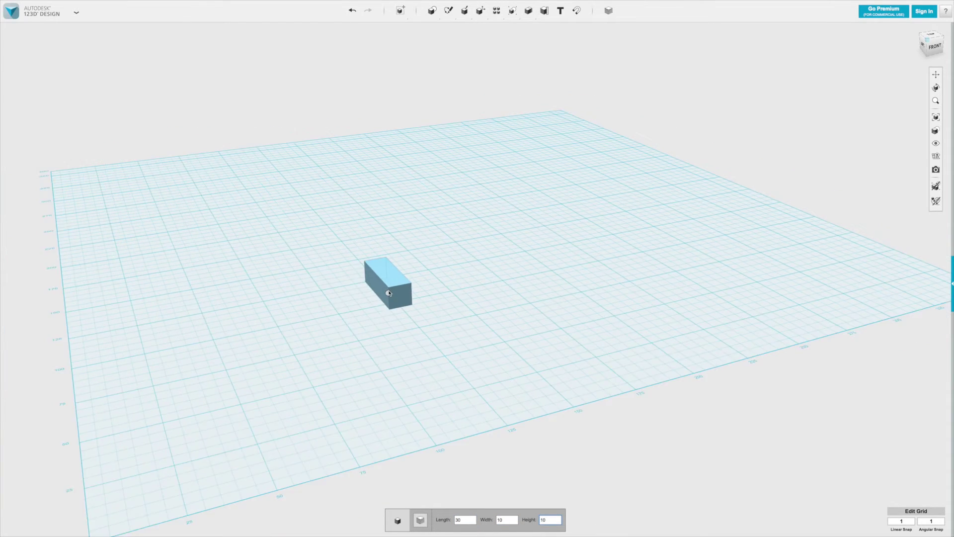
scroll(351, 313, "up", 5)
scroll(321, 317, "up", 2)
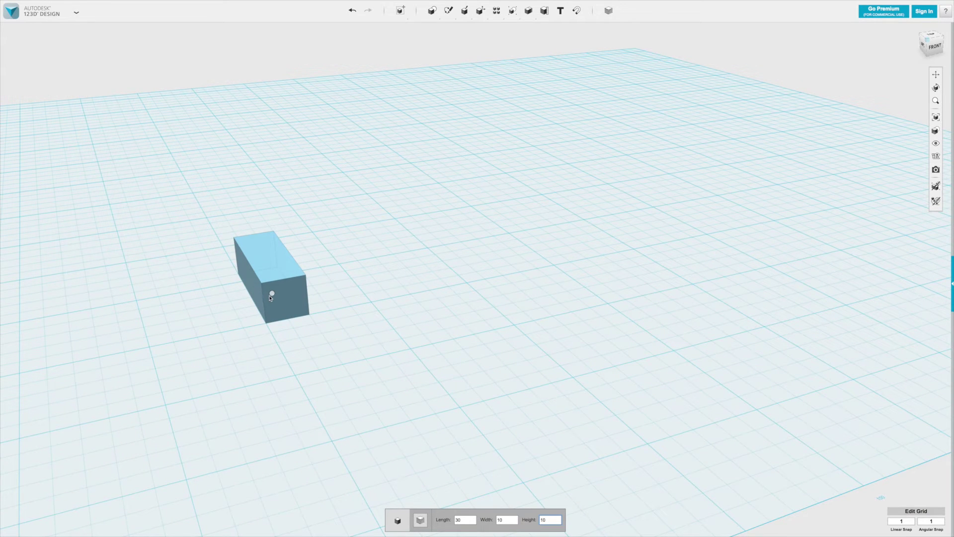
left_click(271, 297)
- Place a second box with length 40, width 8 and height 8 mm, lined up against the first box's end
right_click_drag(277, 345, 300, 341)
scroll(300, 341, "down", 3)
scroll(75, 414, "up", 4)
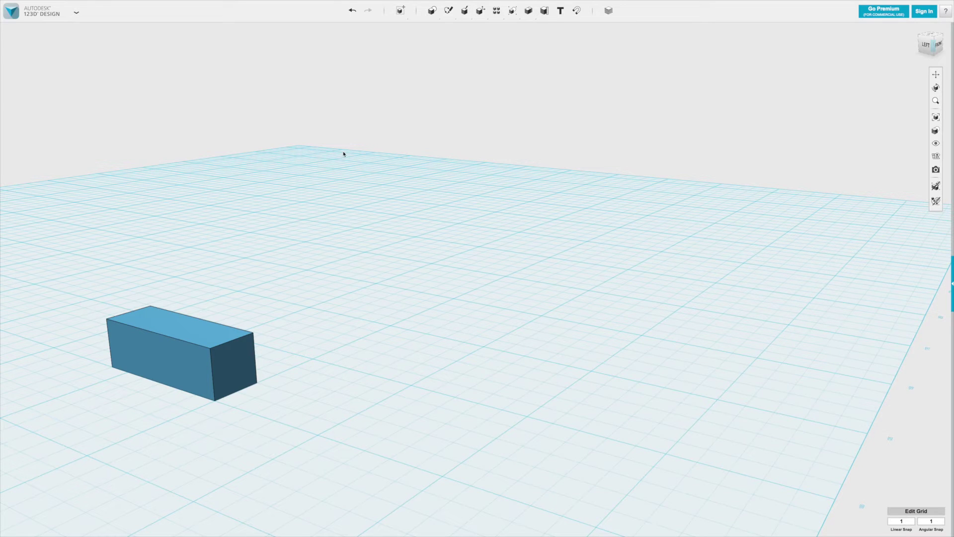
mouse_move(431, 10)
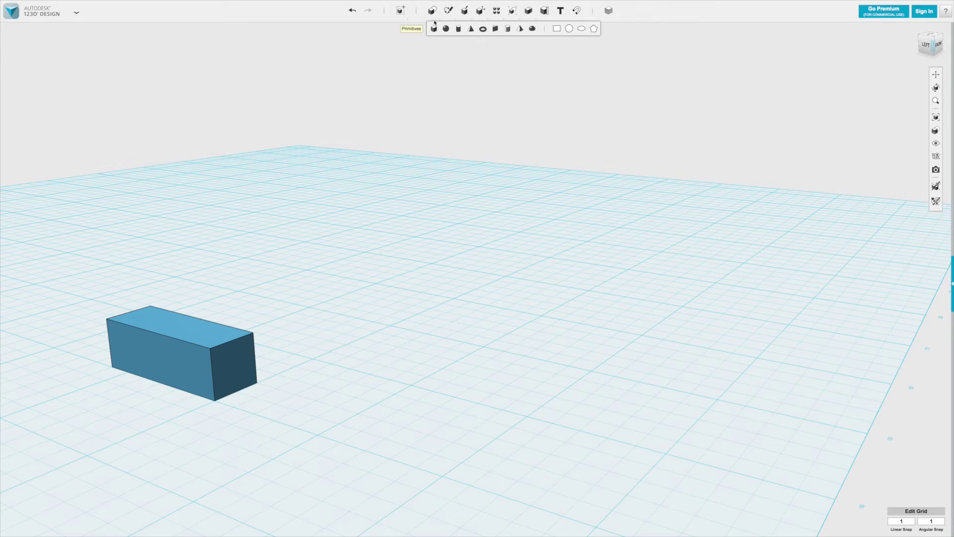
left_click(434, 29)
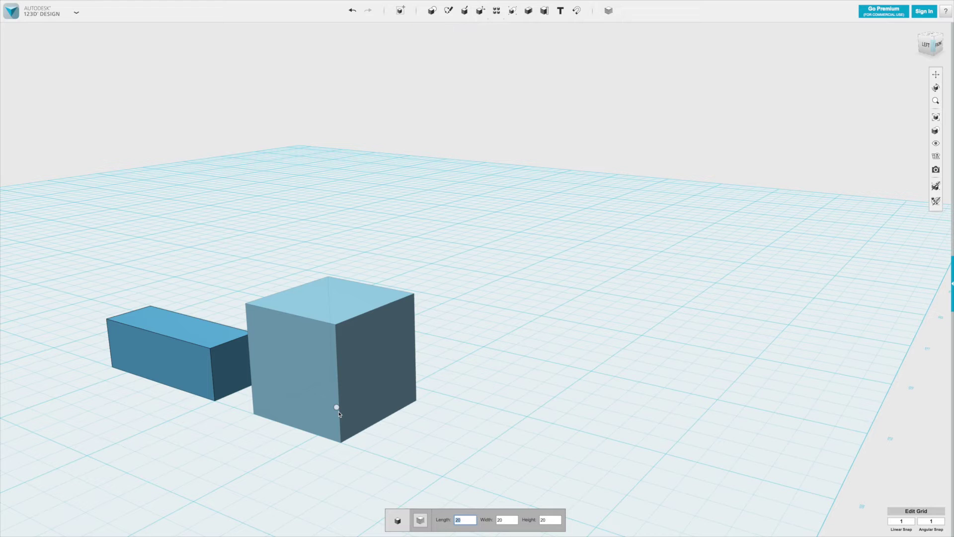
type("40")
key("Tab")
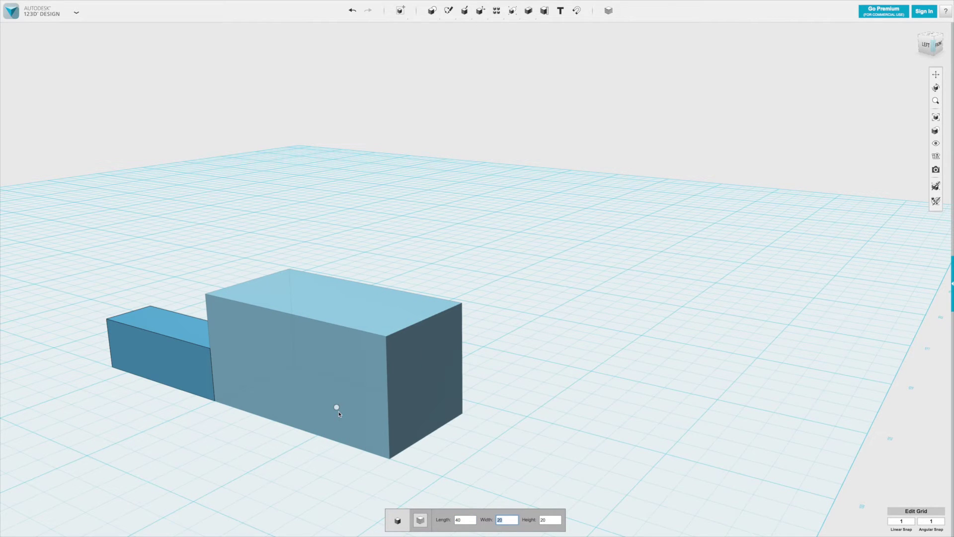
type("8")
key("Tab")
type("8")
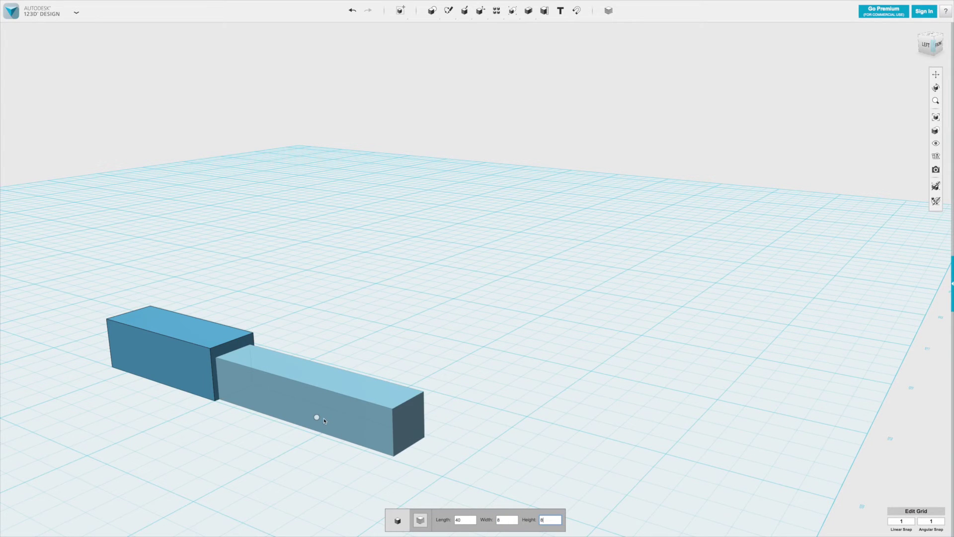
right_click_drag(324, 421, 298, 424)
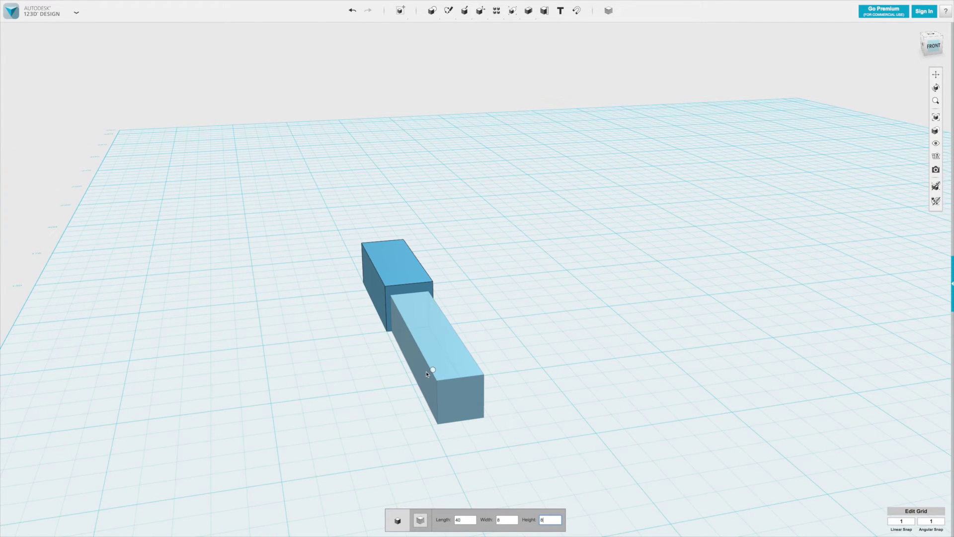
left_click(426, 371)
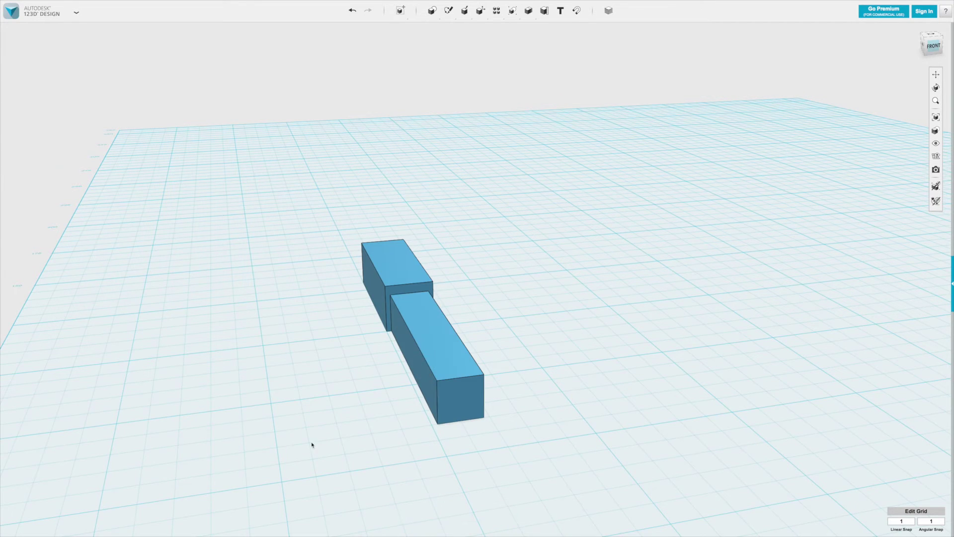
- Move the 40 mm box lengthwise through the first box so it protrudes at both ends, and raise it 1 mm
right_click_drag(311, 444, 507, 441)
scroll(311, 492, "up", 3)
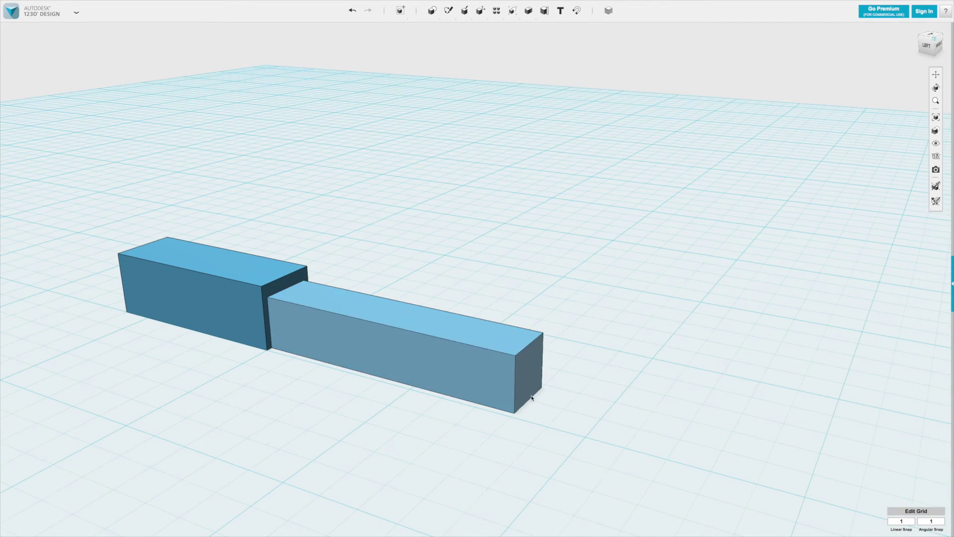
left_click(504, 374)
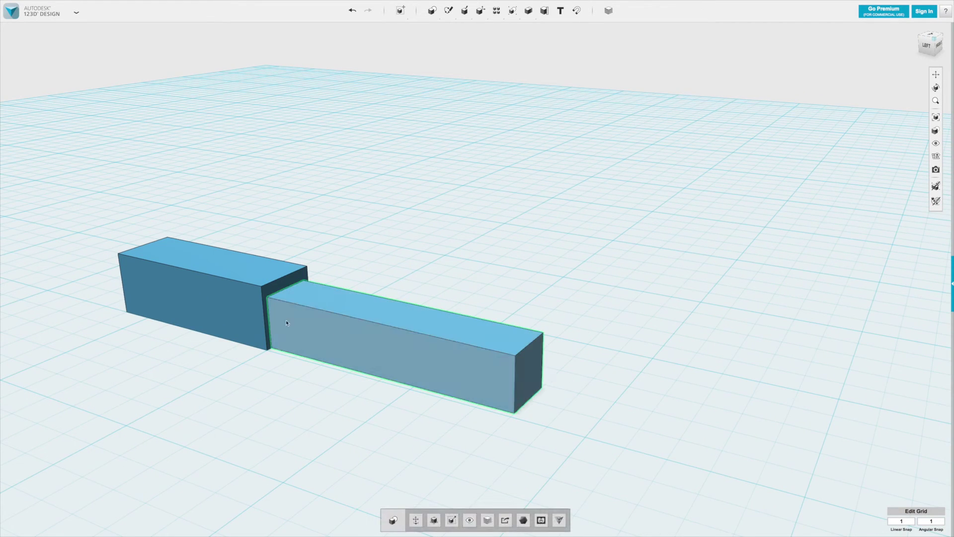
left_click(416, 520)
left_click_drag(423, 346, 218, 319)
right_click_drag(186, 391, 226, 394)
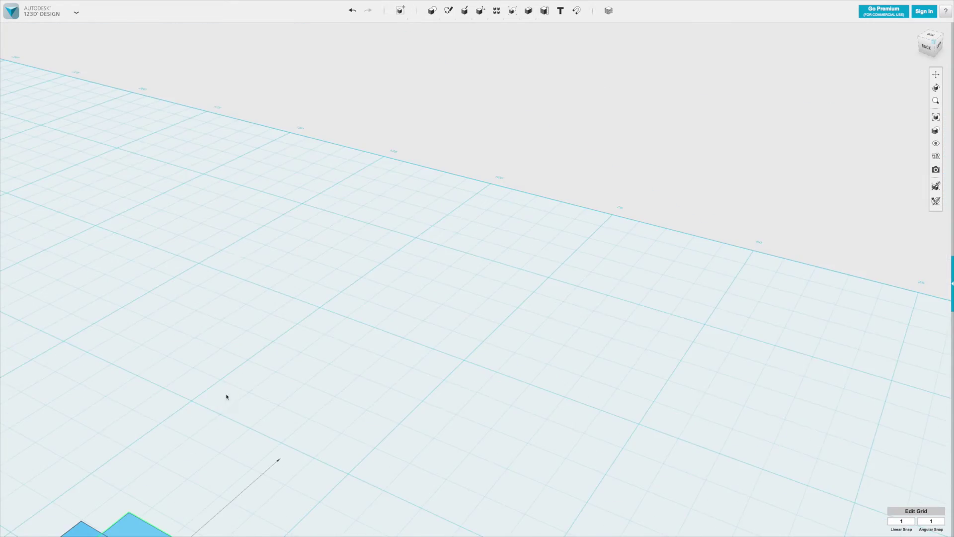
scroll(483, 407, "down", 8)
right_click_drag(300, 393, 346, 428)
scroll(435, 223, "up", 6)
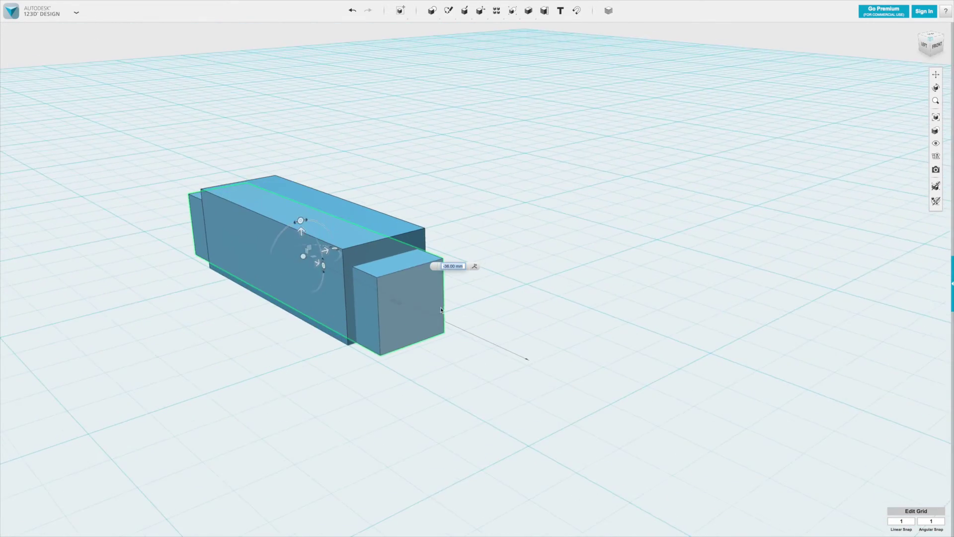
left_click_drag(255, 215, 253, 208)
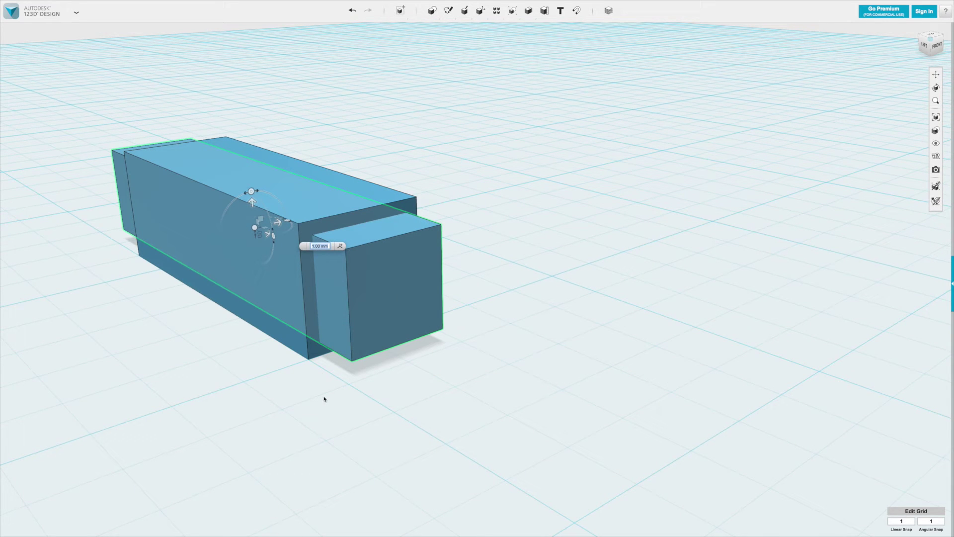
left_click(324, 399)
- Subtract the protruding 40 mm box from the first box to hollow it out into an open tube
right_click_drag(371, 408, 377, 367)
scroll(191, 389, "up", 3)
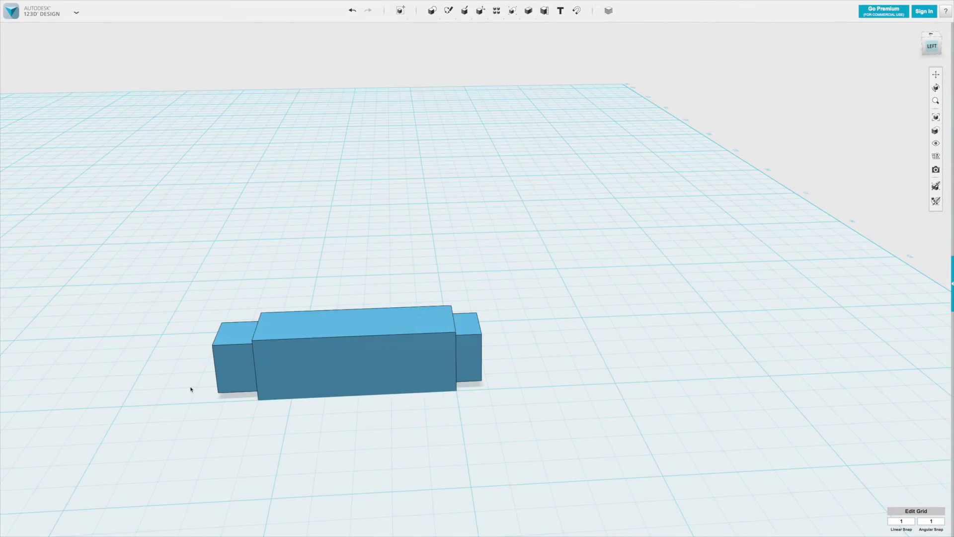
right_click_drag(441, 305, 478, 265)
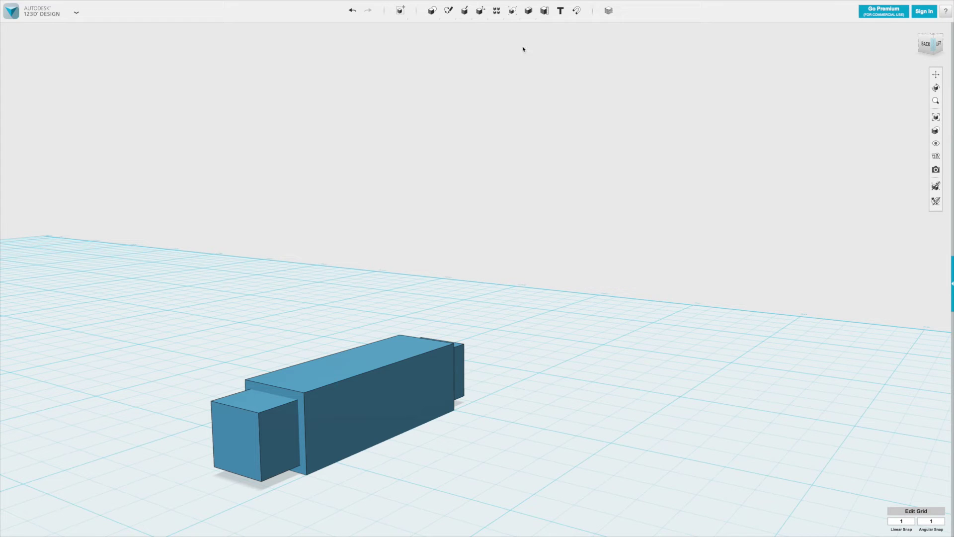
mouse_move(530, 22)
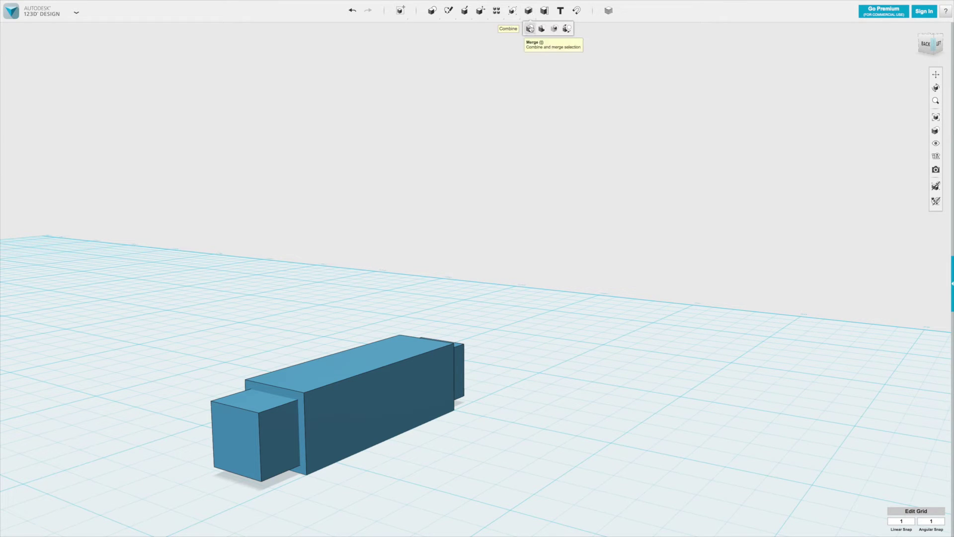
left_click(542, 28)
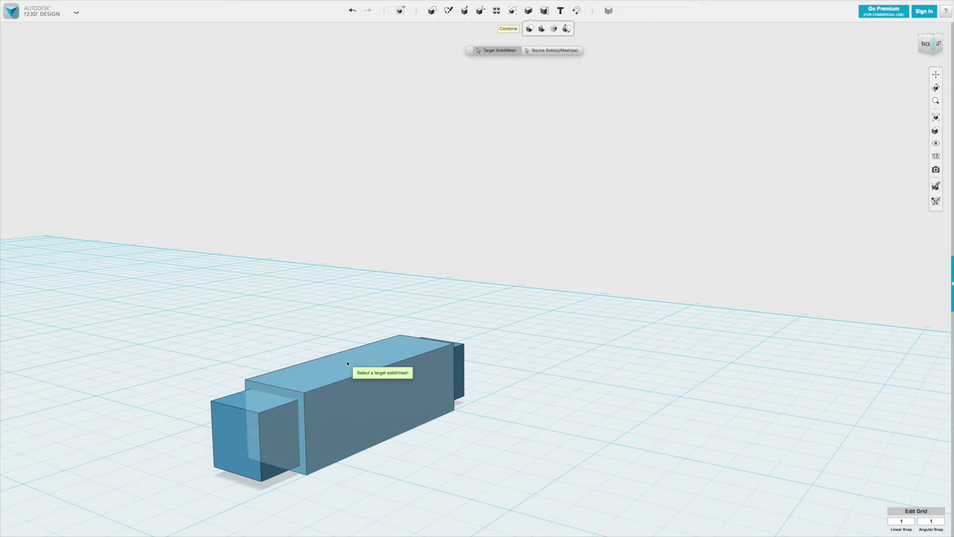
left_click(347, 363)
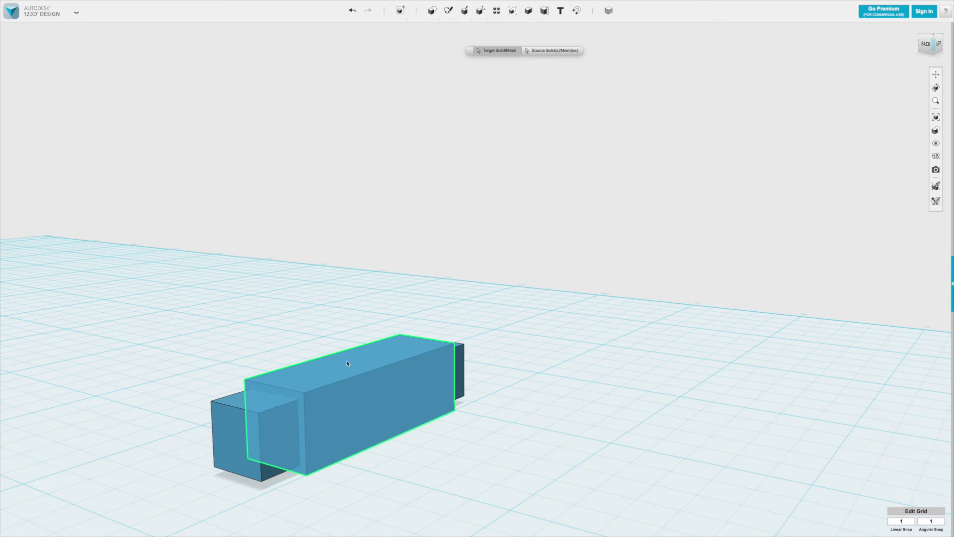
left_click(221, 422)
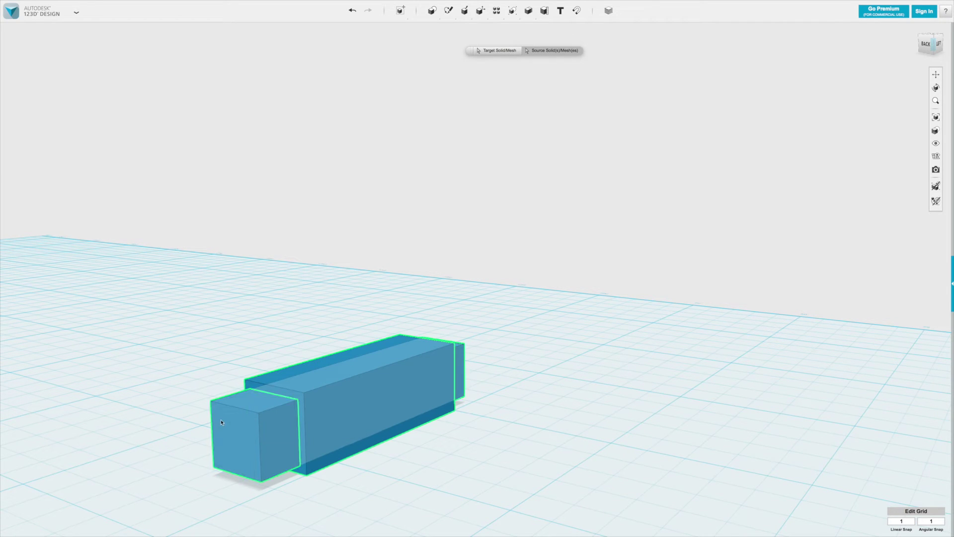
key("Return")
right_click_drag(575, 420, 499, 418)
scroll(520, 409, "up", 3)
scroll(520, 409, "up", 2)
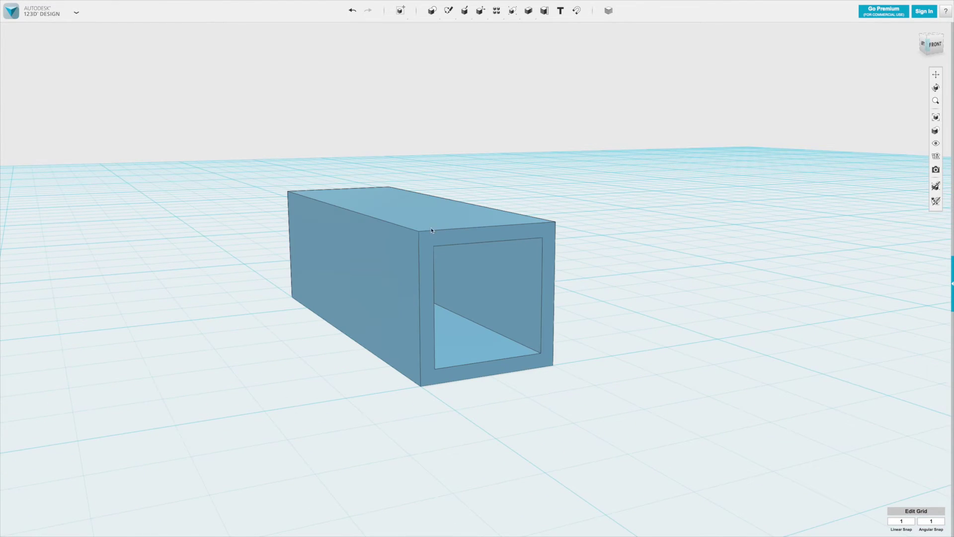
scroll(493, 341, "down", 3)
scroll(530, 266, "up", 4)
mouse_move(546, 388)
right_mouse_down()
mouse_move(513, 379)
mouse_move(559, 392)
right_mouse_up()
scroll(154, 375, "down", 4)
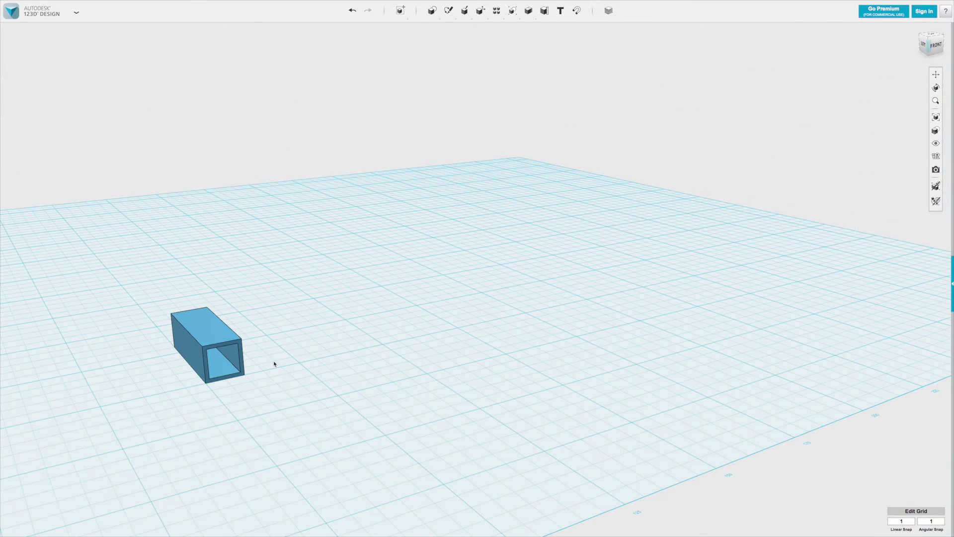
left_click(200, 333)
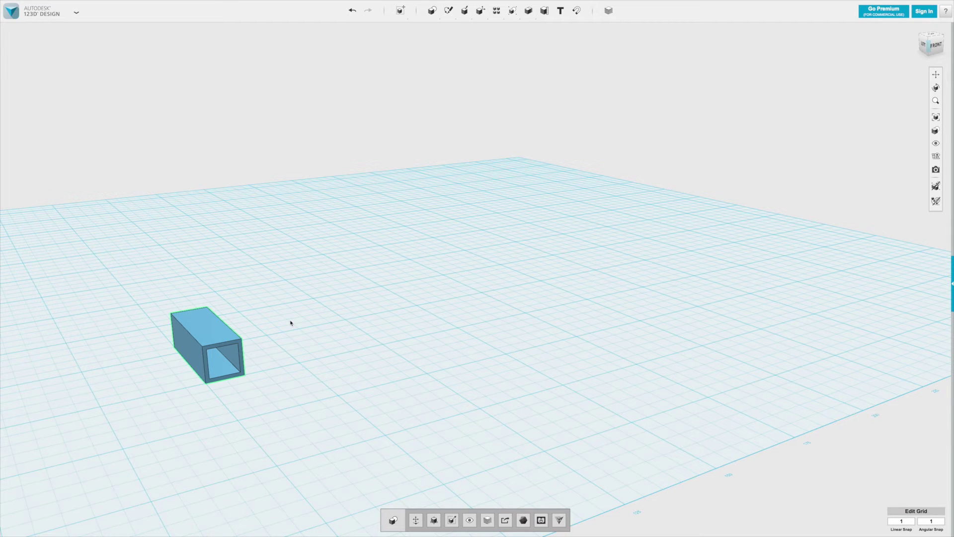
key("ctrl+t")
left_click_drag(239, 340, 270, 334)
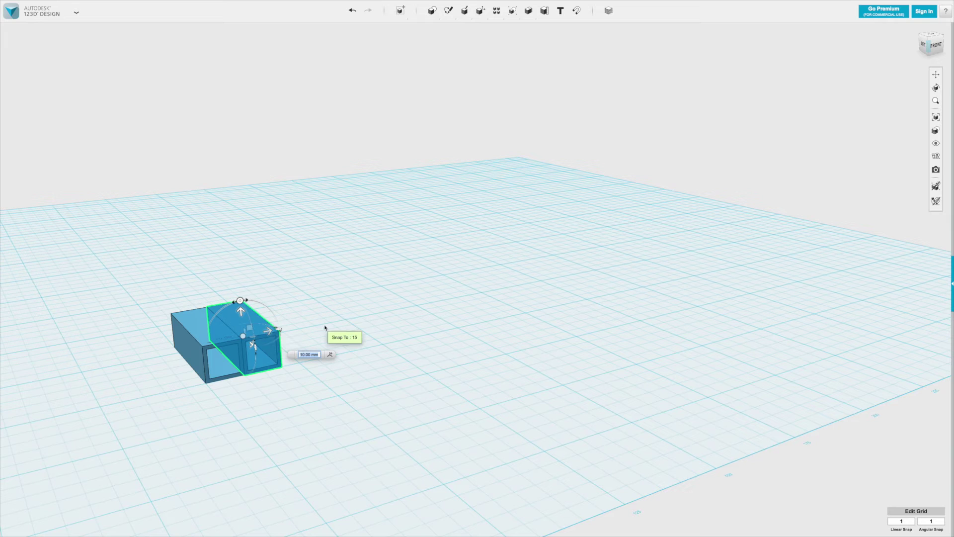
left_click(364, 326)
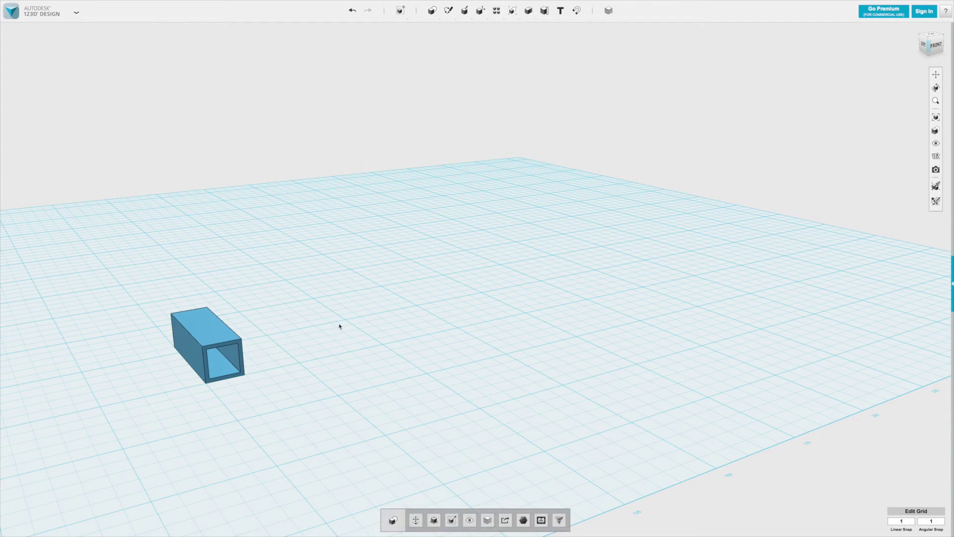
- Start a path pattern and select the whole hollow box as the solid to repeat
mouse_move(449, 12)
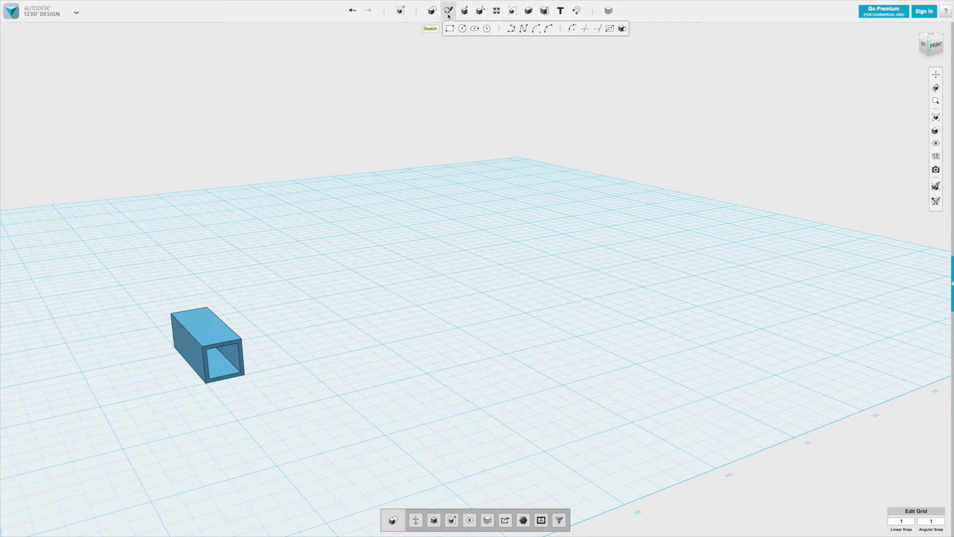
mouse_move(492, 14)
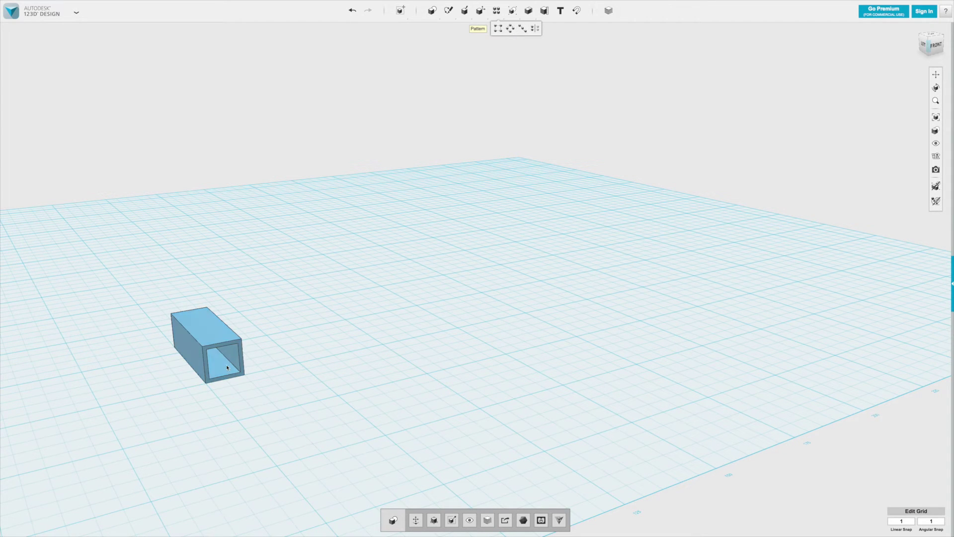
left_click(208, 382)
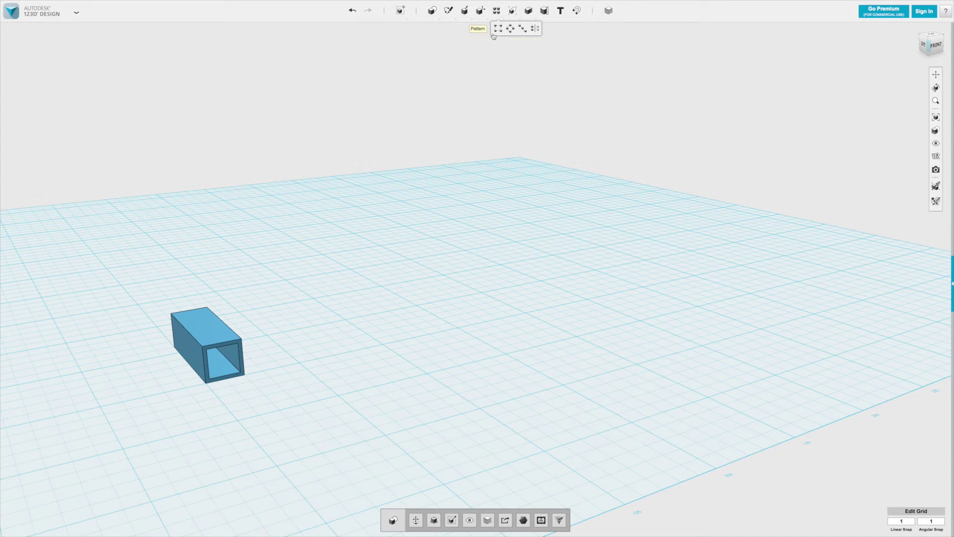
left_click(521, 29)
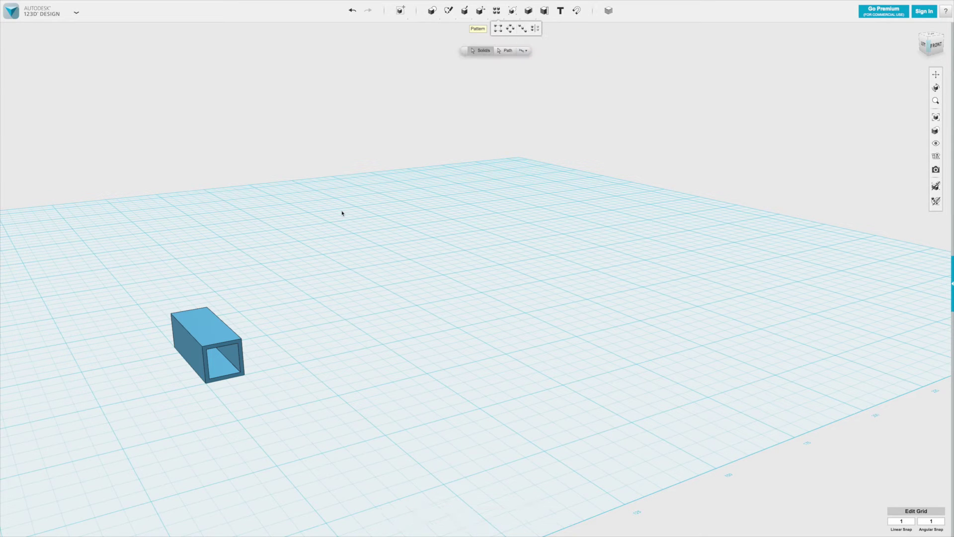
left_click(208, 335)
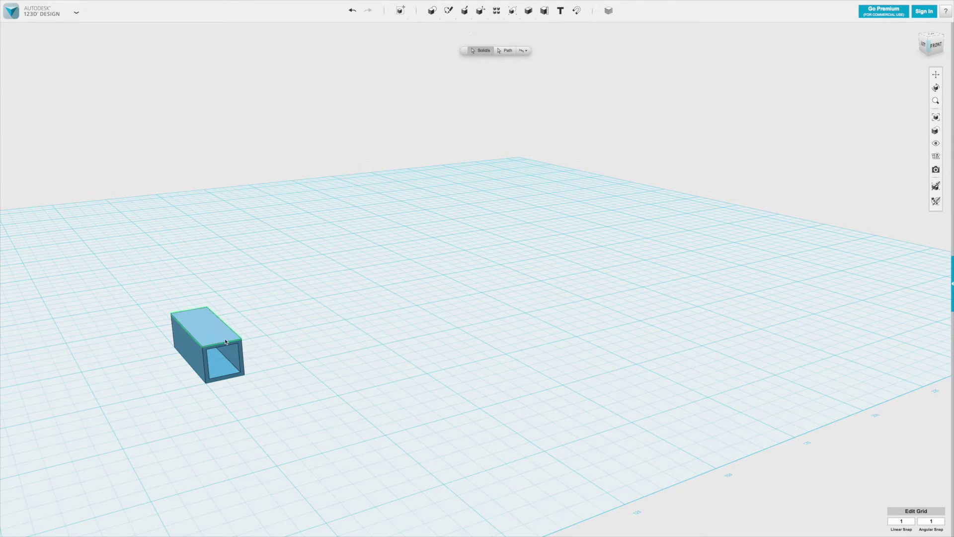
left_click(158, 291)
left_click_drag(159, 290, 283, 430)
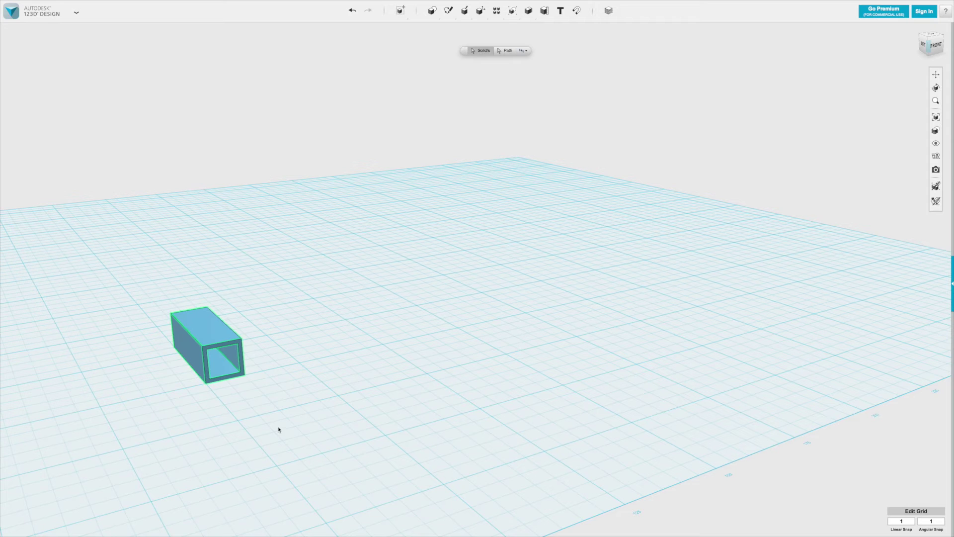
- Use the hollow box's lower front edge as the pattern path and set the pattern distance to 200 mm
left_click(504, 51)
scroll(228, 390, "up", 3)
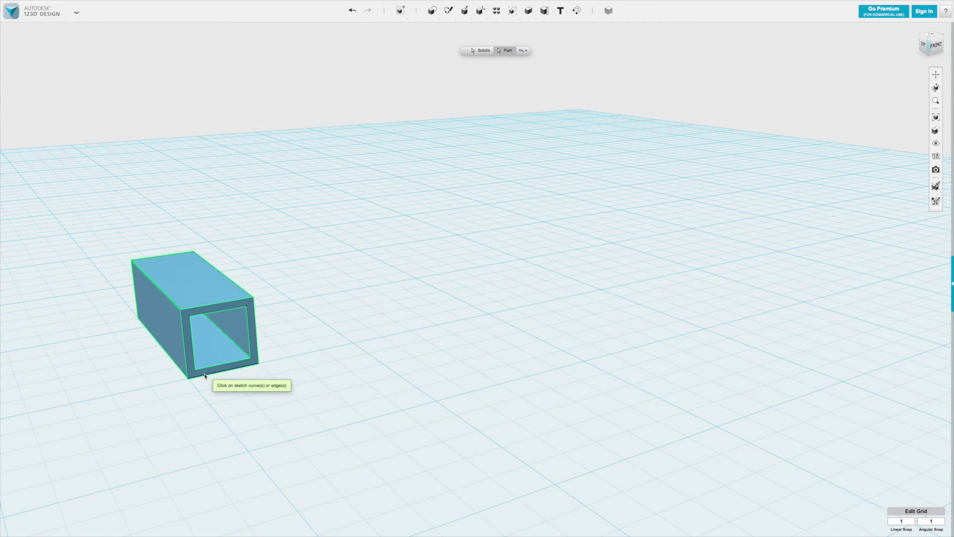
scroll(202, 379, "up", 2)
scroll(202, 378, "up", 3)
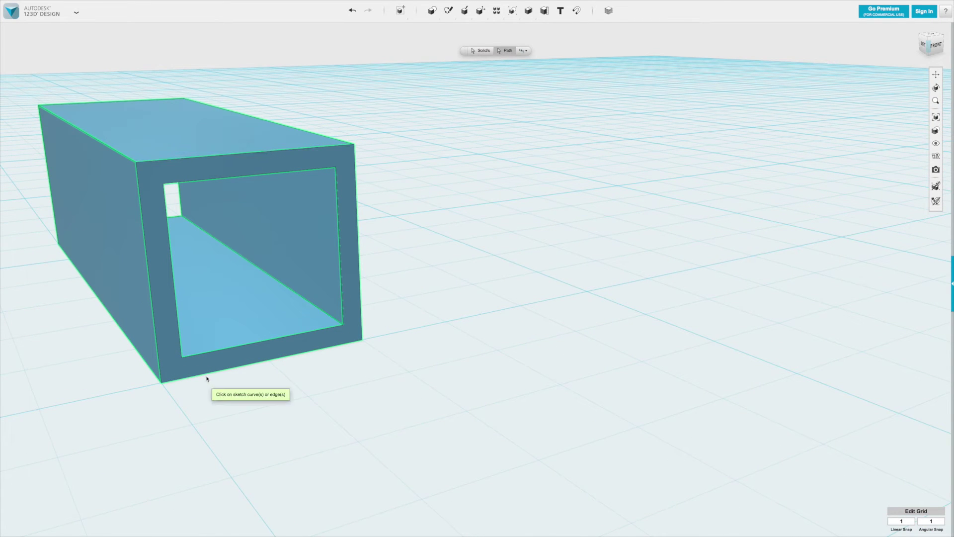
left_click(224, 379)
scroll(447, 389, "down", 5)
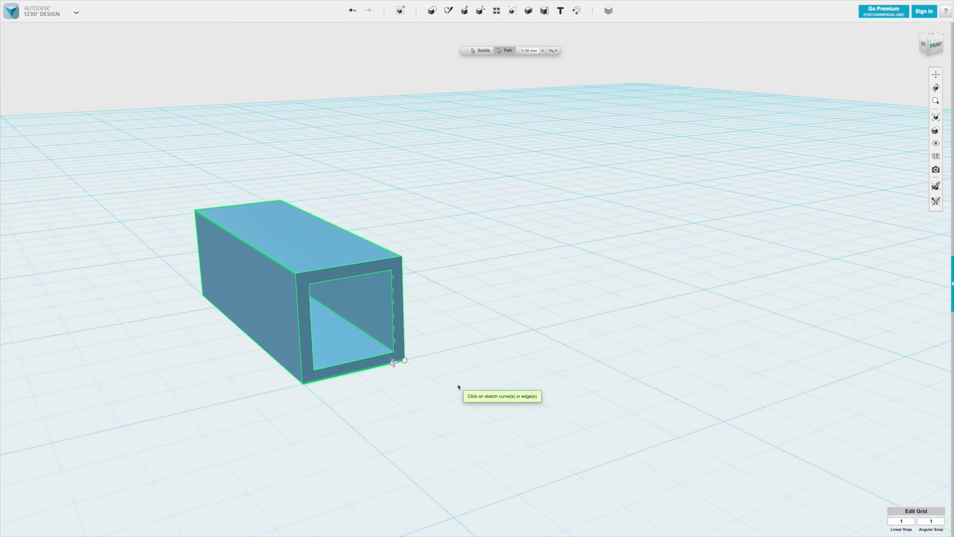
scroll(580, 338, "down", 3)
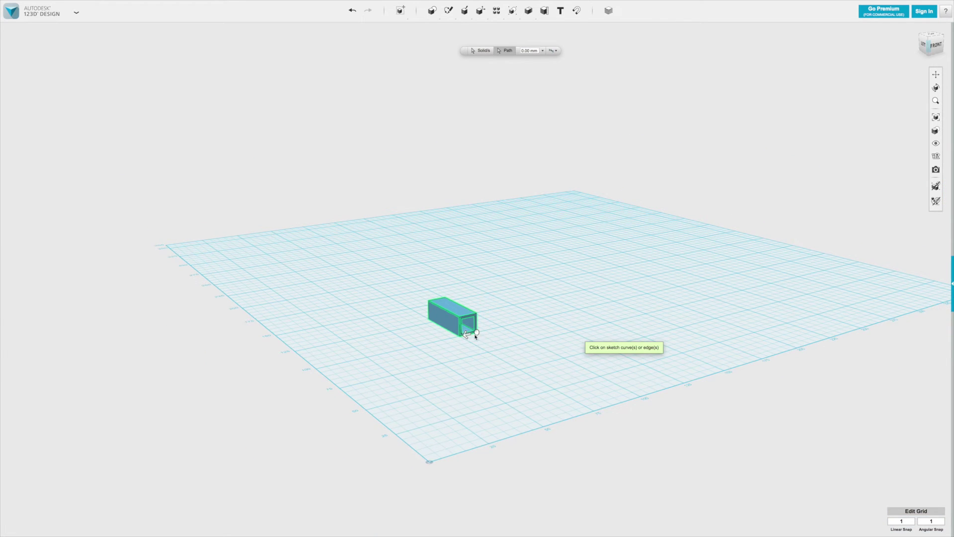
left_click_drag(467, 334, 240, 371)
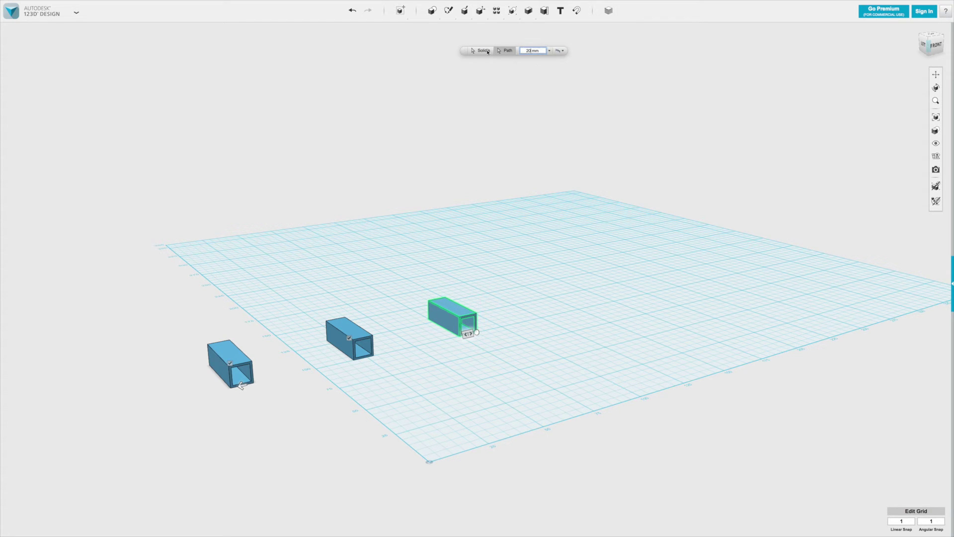
key("Return")
scroll(377, 266, "down", 3)
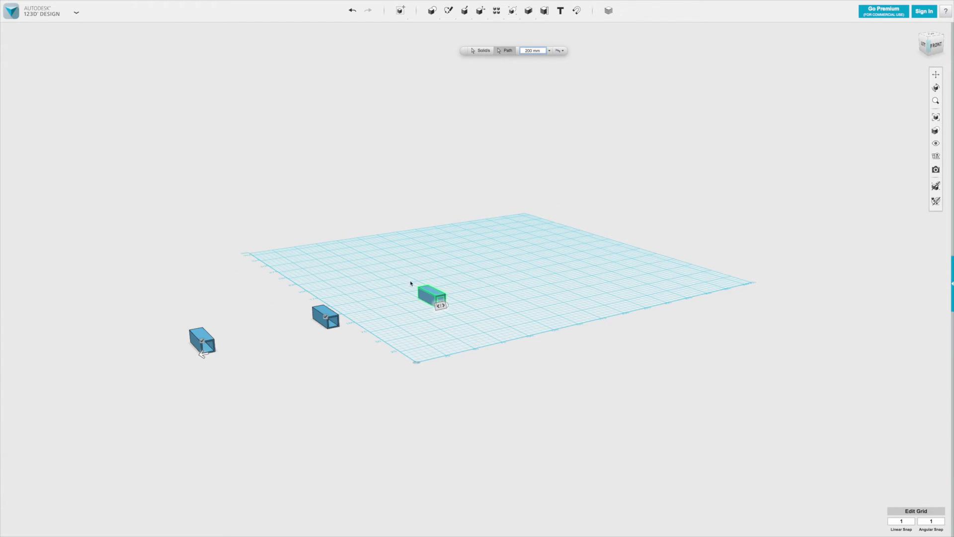
- Set the number of boxes in the path pattern to 11 and finish the pattern
mouse_move(440, 307)
left_mouse_down()
mouse_move(416, 311)
mouse_move(456, 305)
left_mouse_up()
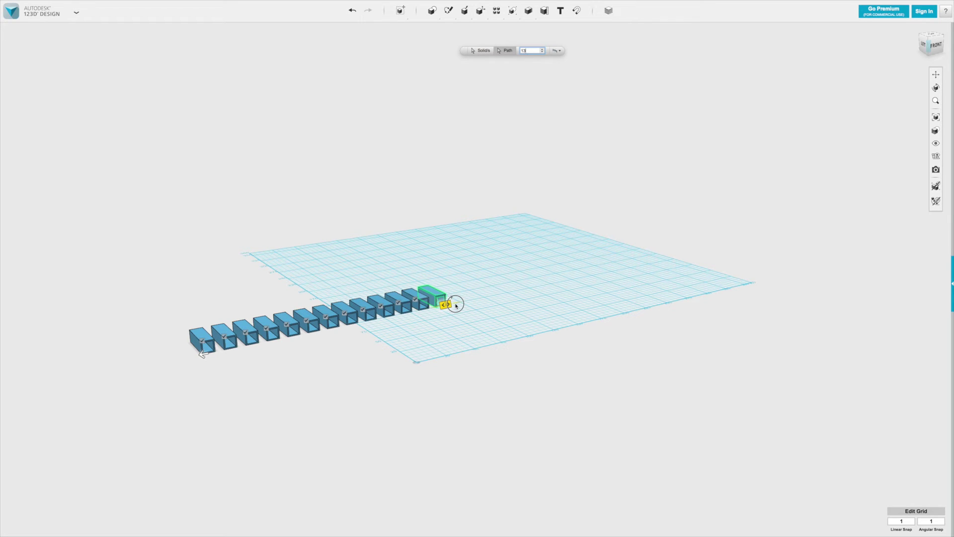
left_click(542, 52)
left_click(542, 52)
left_click(543, 52)
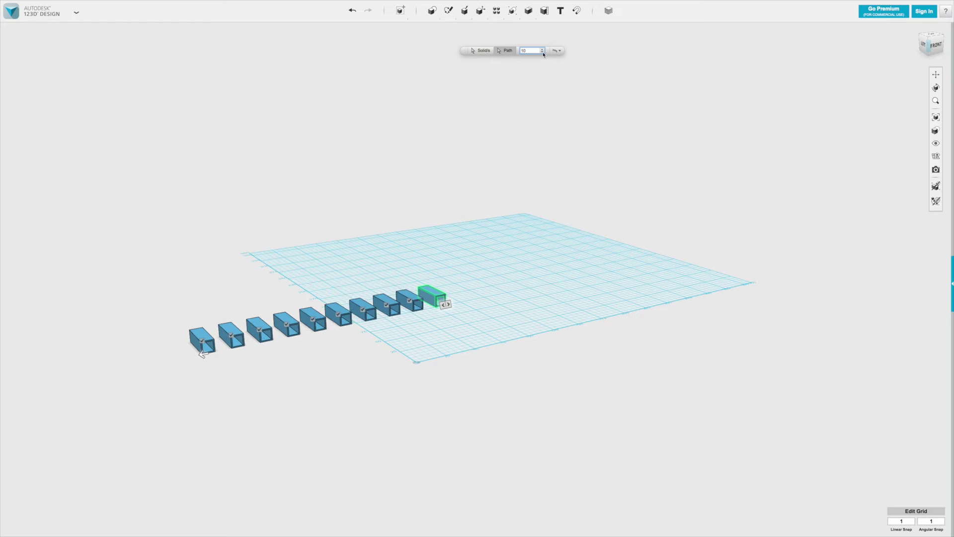
scroll(187, 394, "up", 6)
right_click_drag(210, 392, 187, 390)
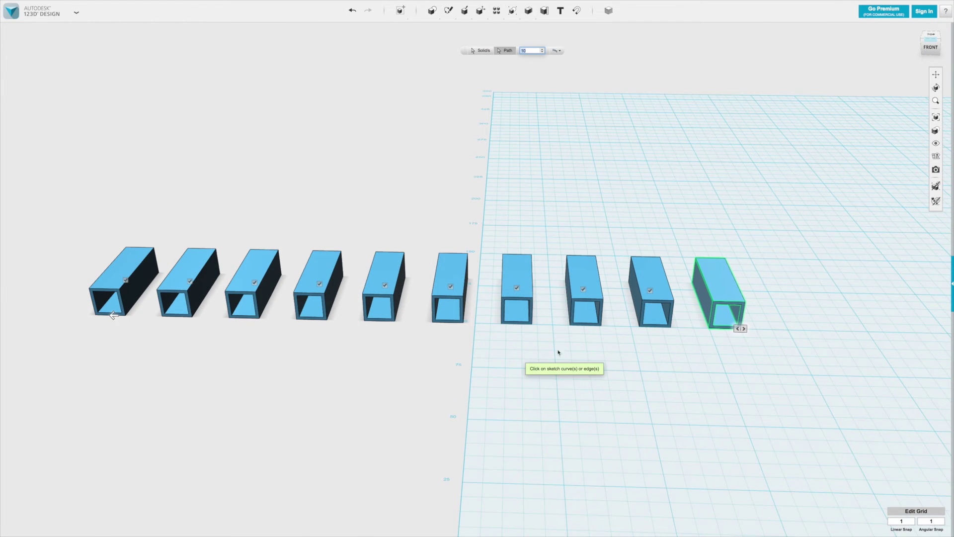
scroll(675, 338, "up", 2)
scroll(611, 331, "up", 2)
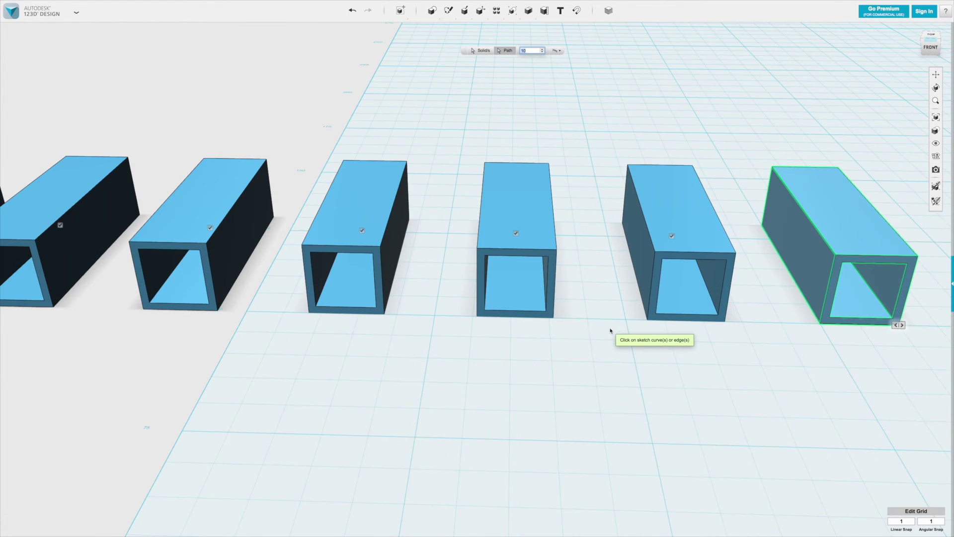
left_click(542, 51)
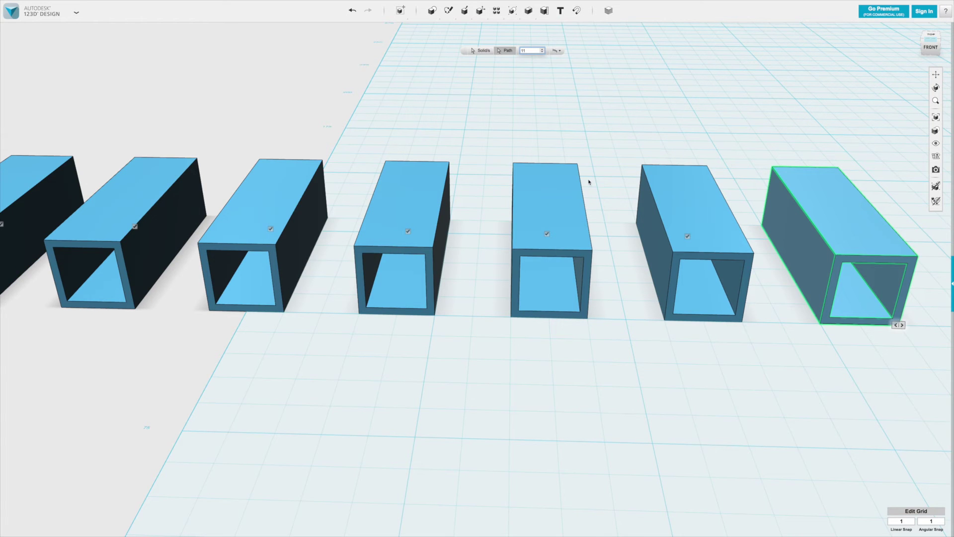
scroll(599, 194, "down", 2)
scroll(599, 193, "down", 3)
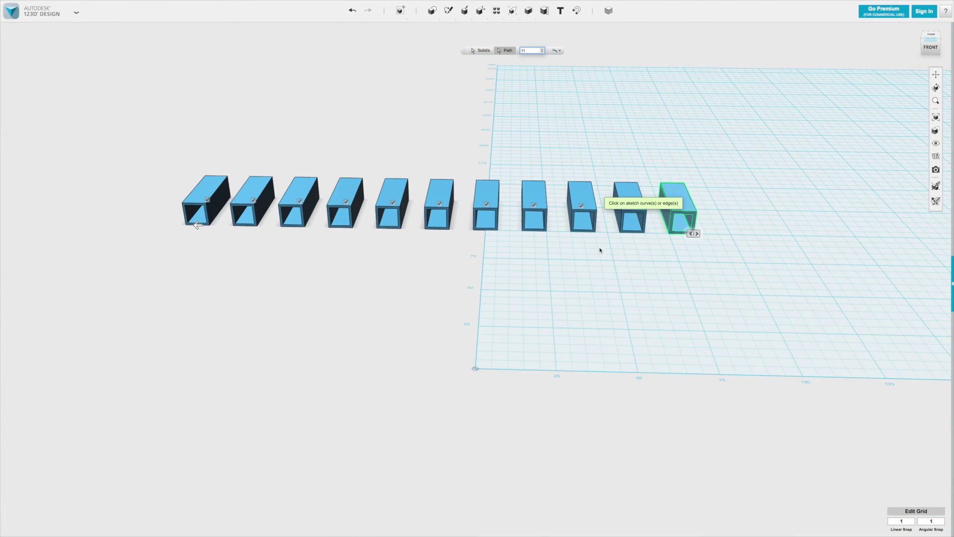
scroll(601, 238, "up", 5)
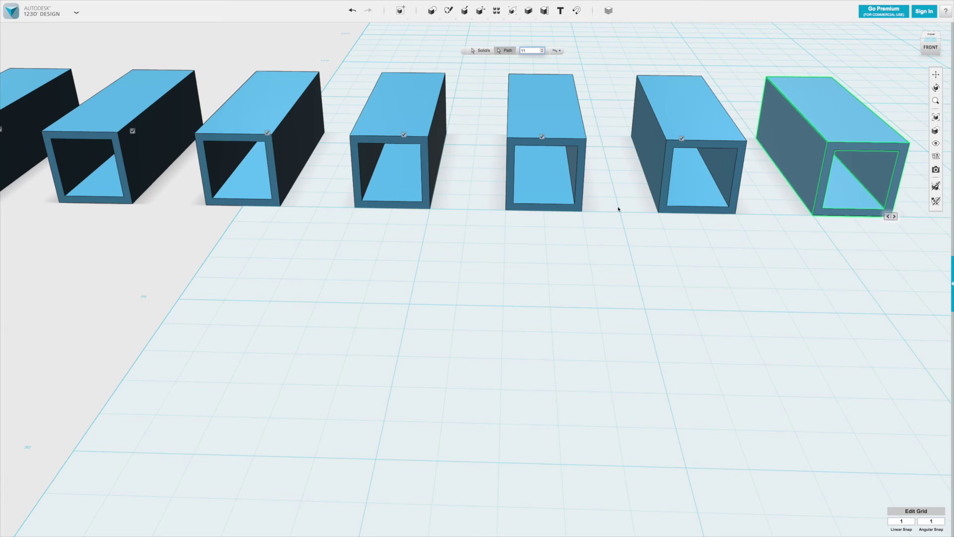
scroll(619, 207, "down", 6)
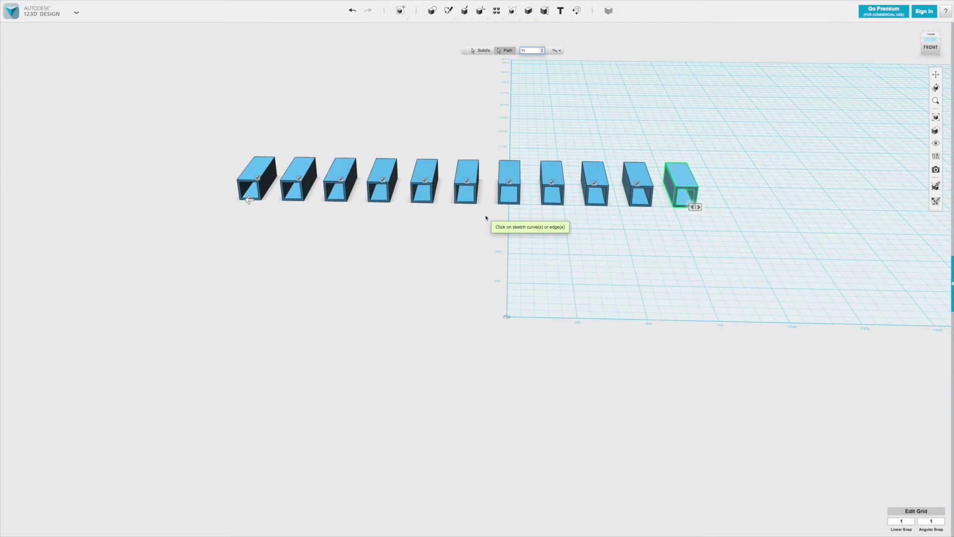
left_click(486, 217)
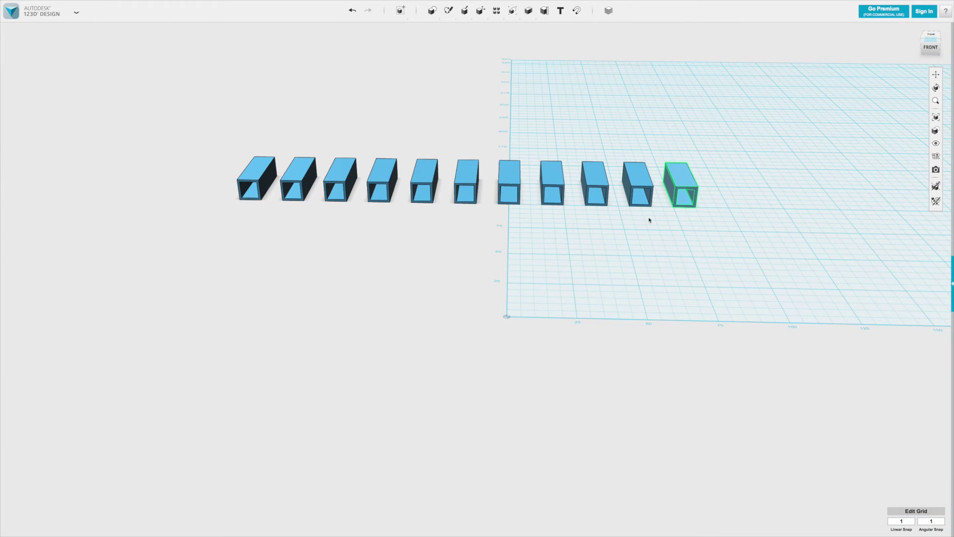
- Select the whole row of hollow boxes and move it 179 mm along its length onto the grid
scroll(492, 240, "down", 5)
left_click_drag(411, 152, 704, 254)
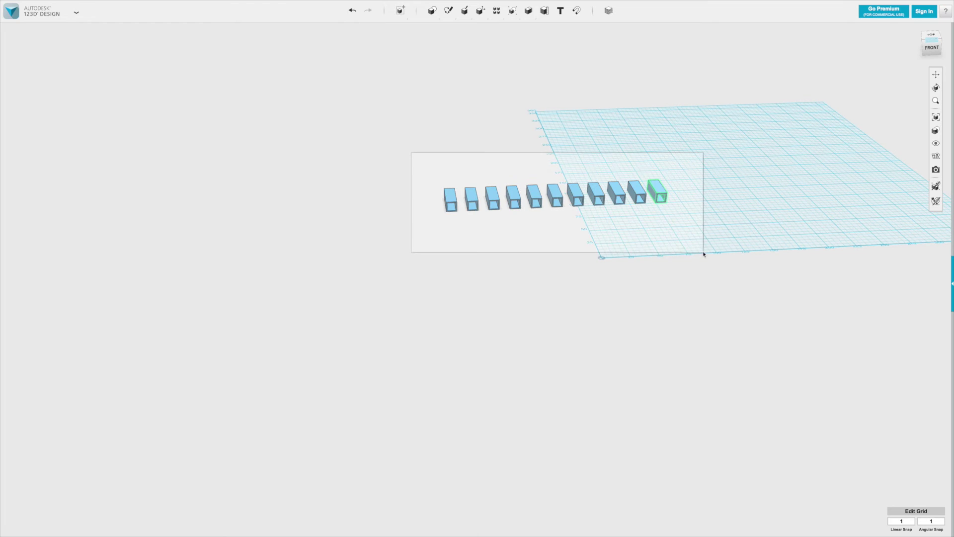
left_click_drag(576, 250, 576, 250)
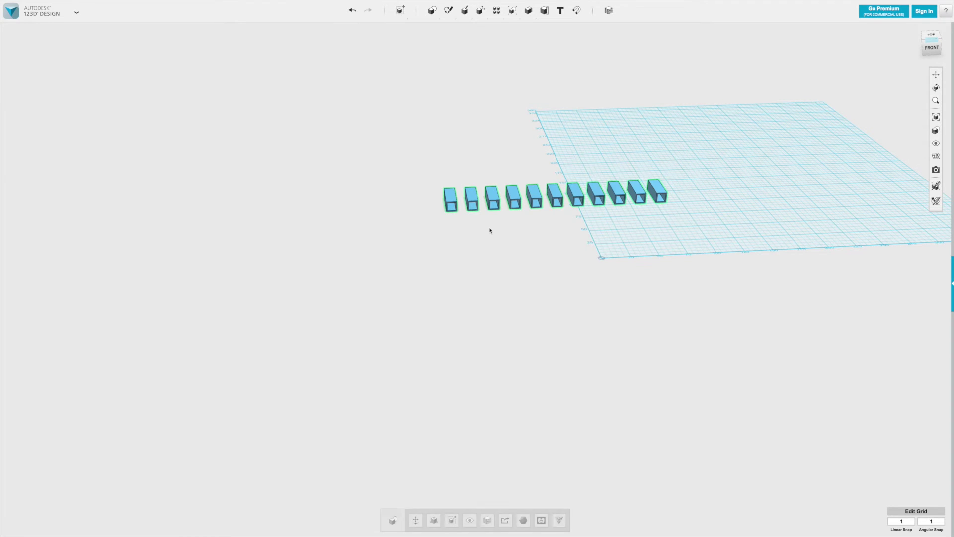
left_click(418, 518)
left_click_drag(579, 194, 763, 190)
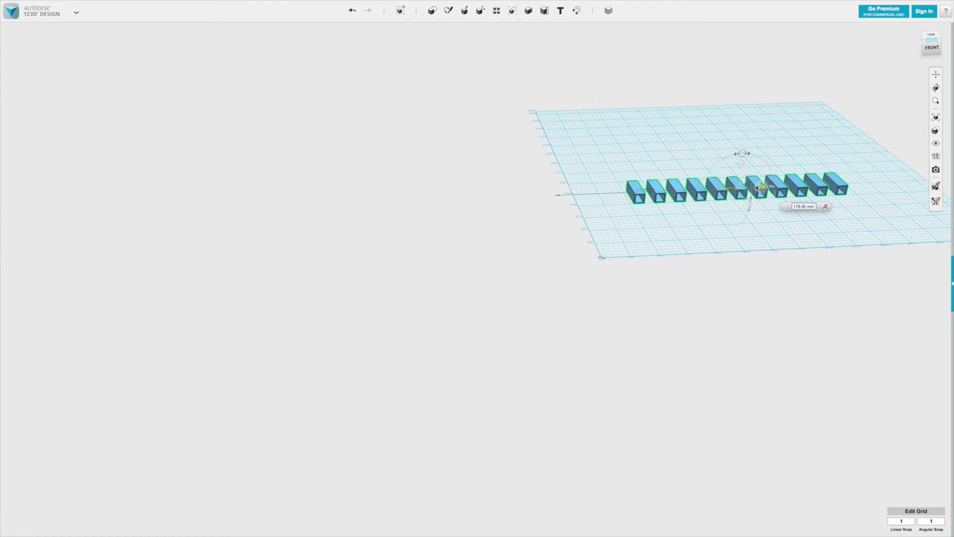
- Finish the move and deselect the row of hollow boxes
left_click(535, 239)
scroll(612, 223, "up", 8)
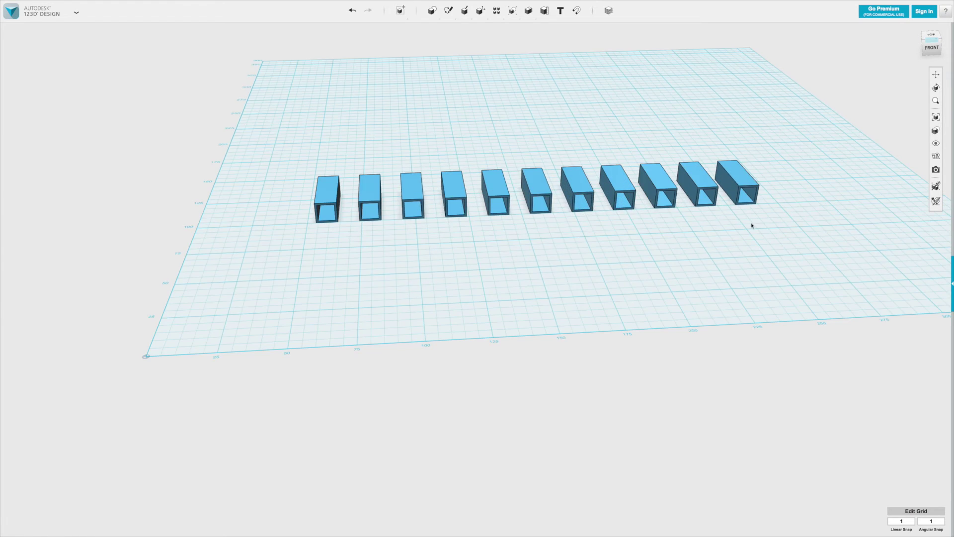
right_click_drag(451, 181, 428, 312)
right_click_drag(334, 362, 437, 279)
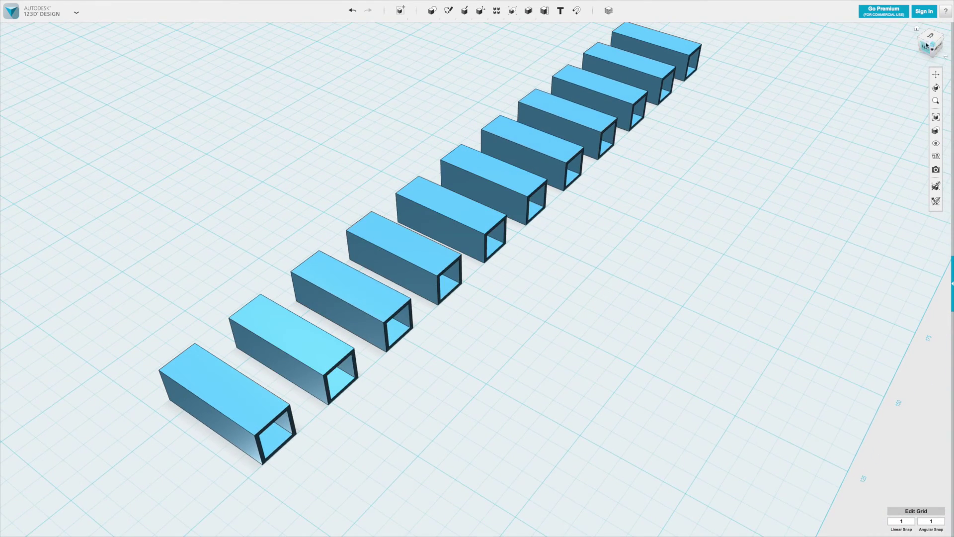
- Try to slide the middle box forward out of the row in the top view, and undo the move
left_click(930, 36)
scroll(496, 260, "down", 5)
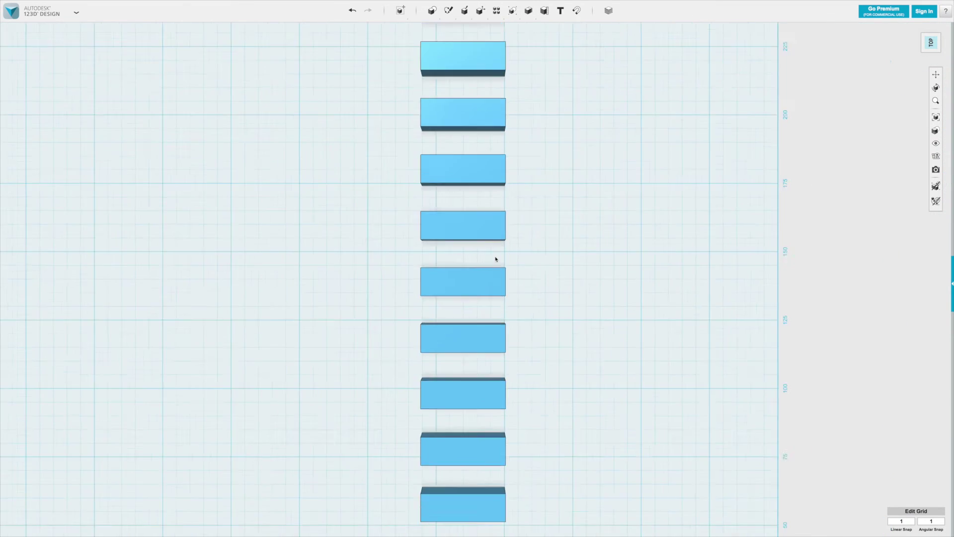
left_click_drag(486, 241, 520, 242)
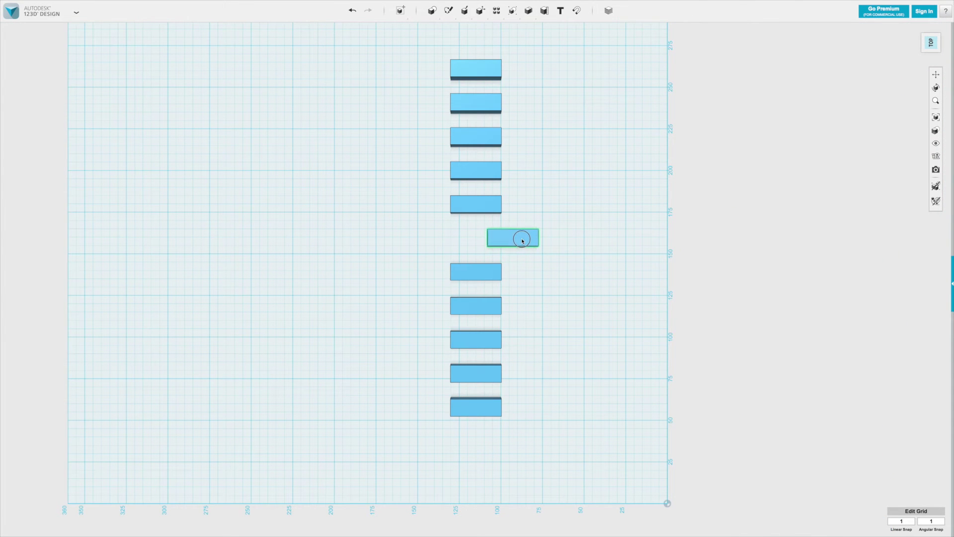
key("ctrl+z")
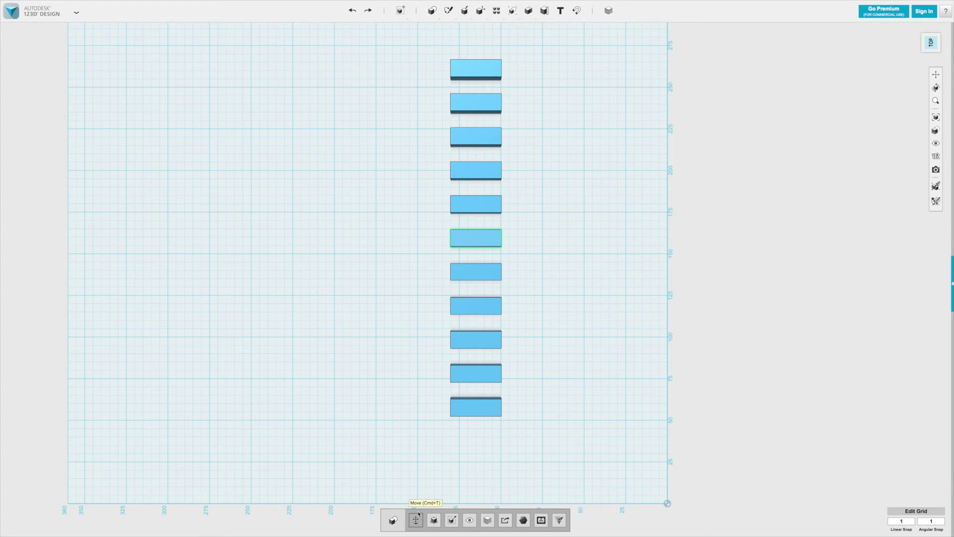
- Lengthen the middle box of the row by pulling its front face outward 15 mm with Press Pull
right_click_drag(553, 426, 473, 502)
right_click_drag(451, 460, 460, 303)
left_click(917, 30)
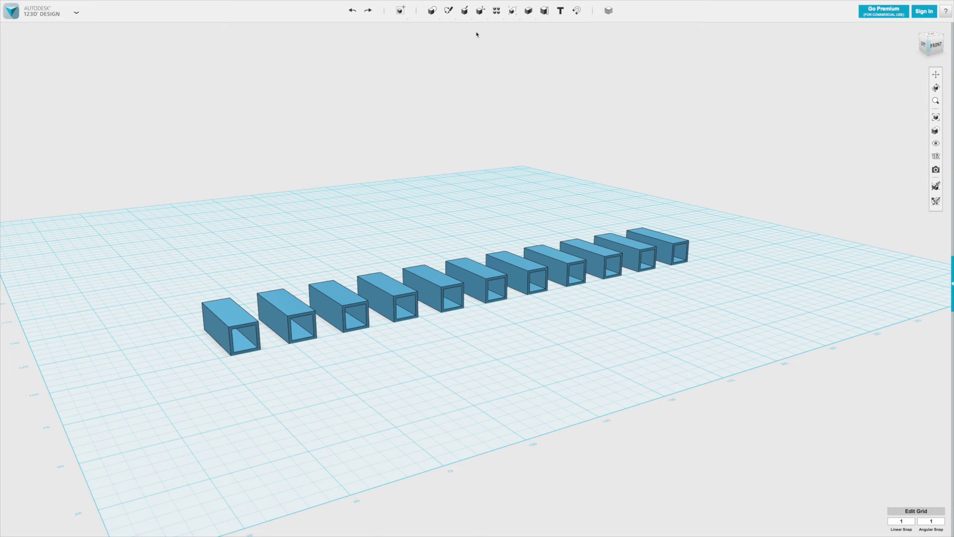
mouse_move(479, 16)
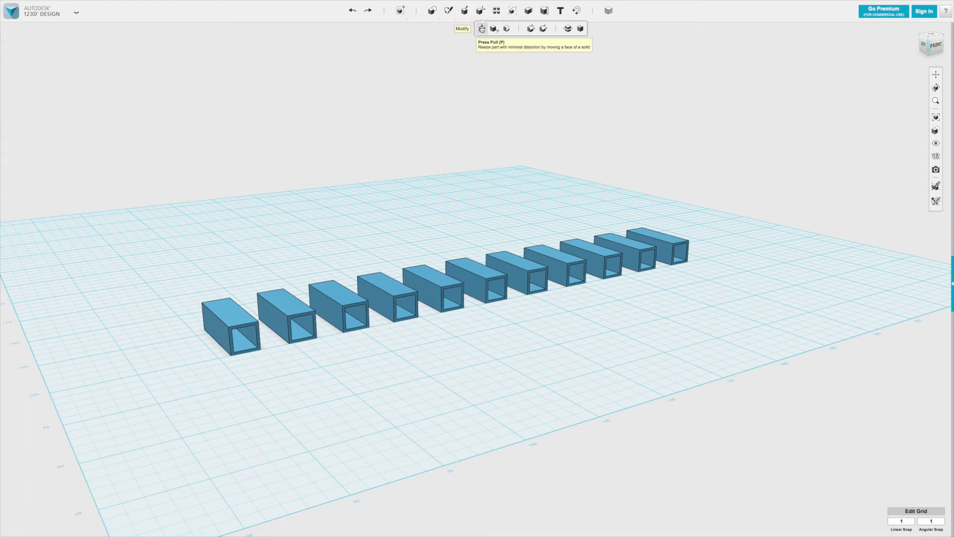
left_click(491, 300)
left_click_drag(493, 302, 514, 311)
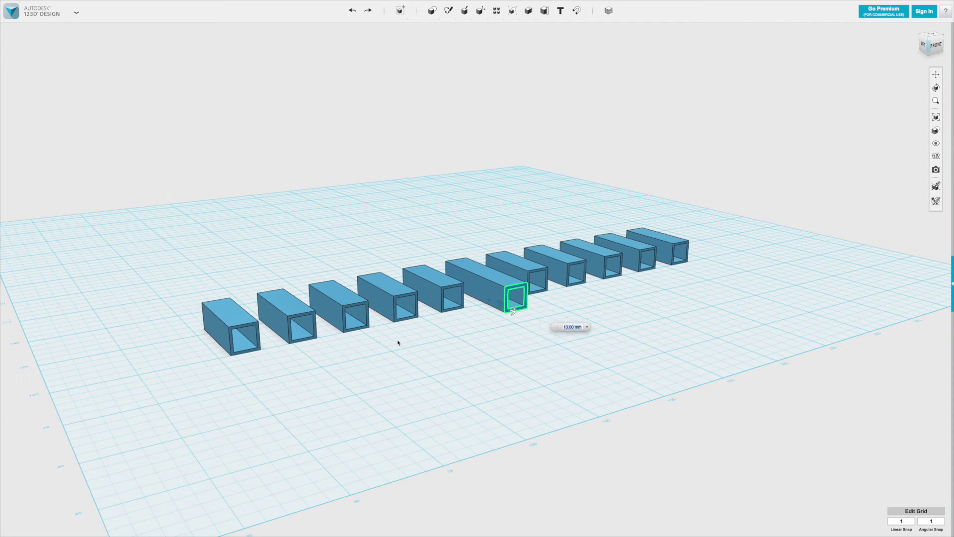
left_click(462, 330)
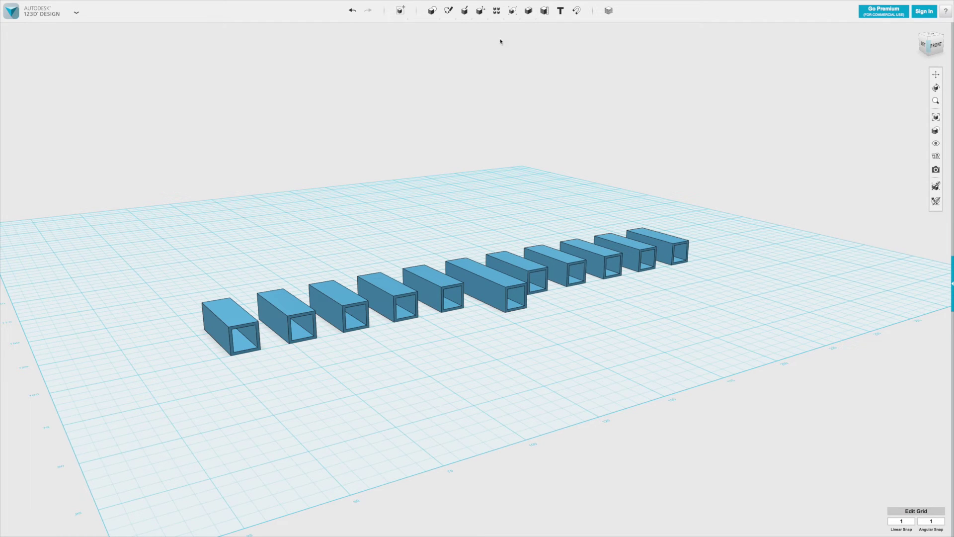
- Shorten the first box at the near end of the row by pushing its front face inward with Press Pull
mouse_move(482, 14)
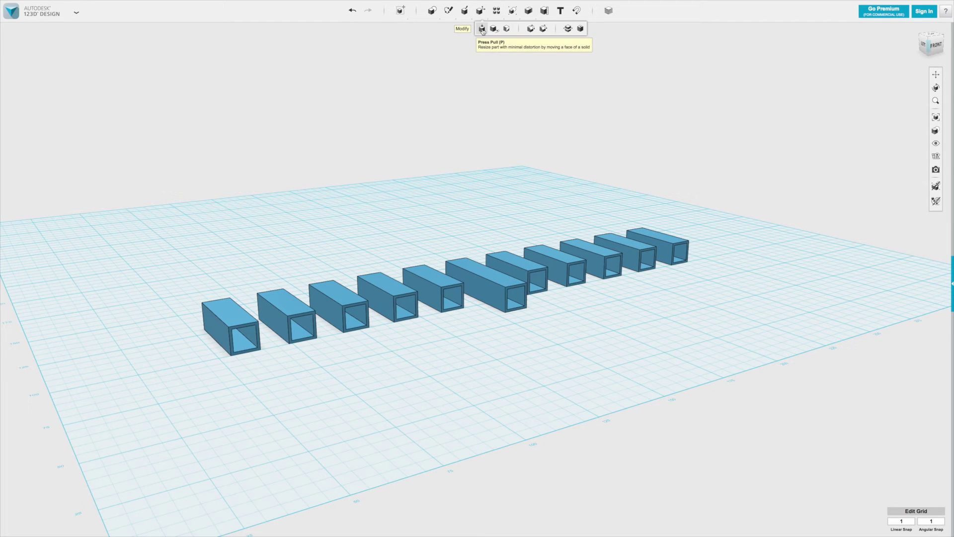
left_click(482, 29)
left_click(242, 351)
left_click_drag(242, 351, 224, 338)
left_click(351, 348)
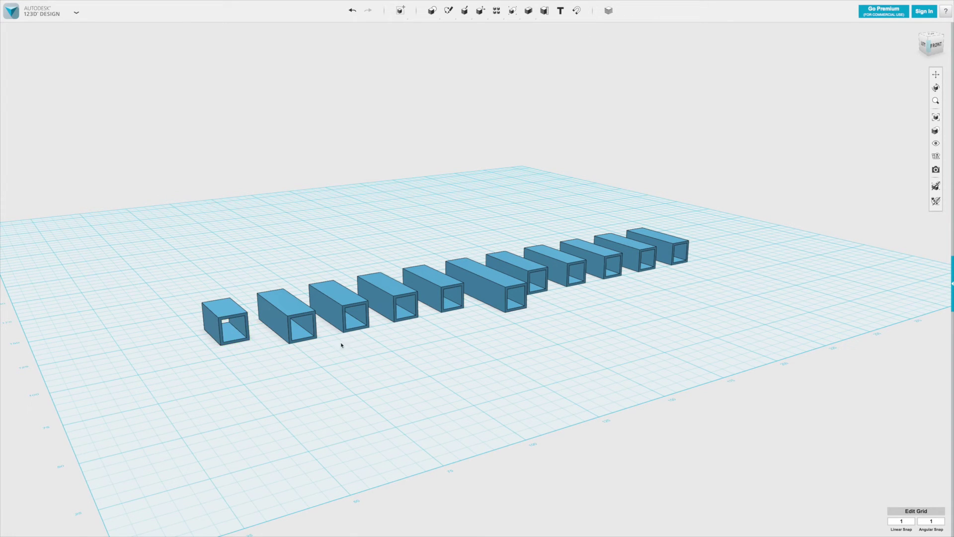
- Shorten the second box from the near end slightly by pushing its front face inward with Press Pull
left_click(316, 338)
mouse_move(466, 13)
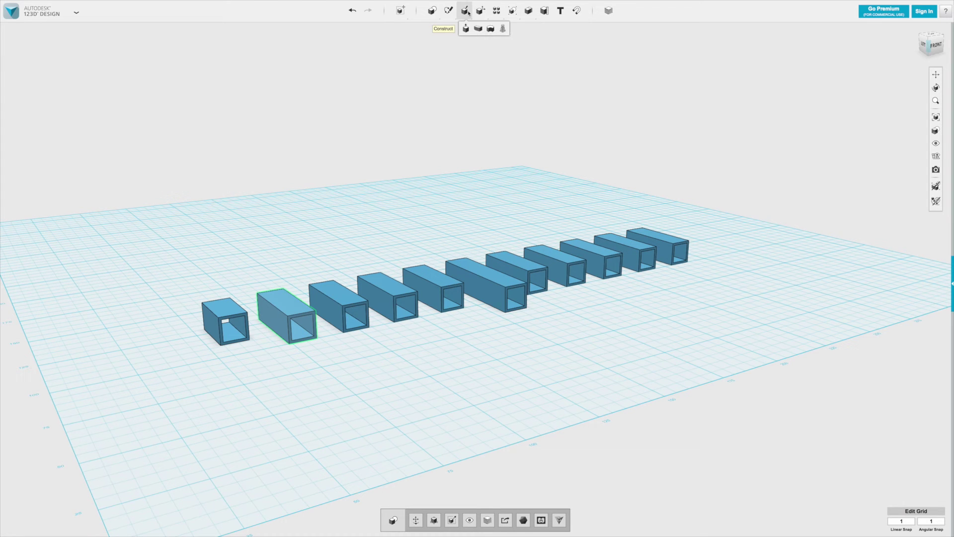
left_click(274, 222)
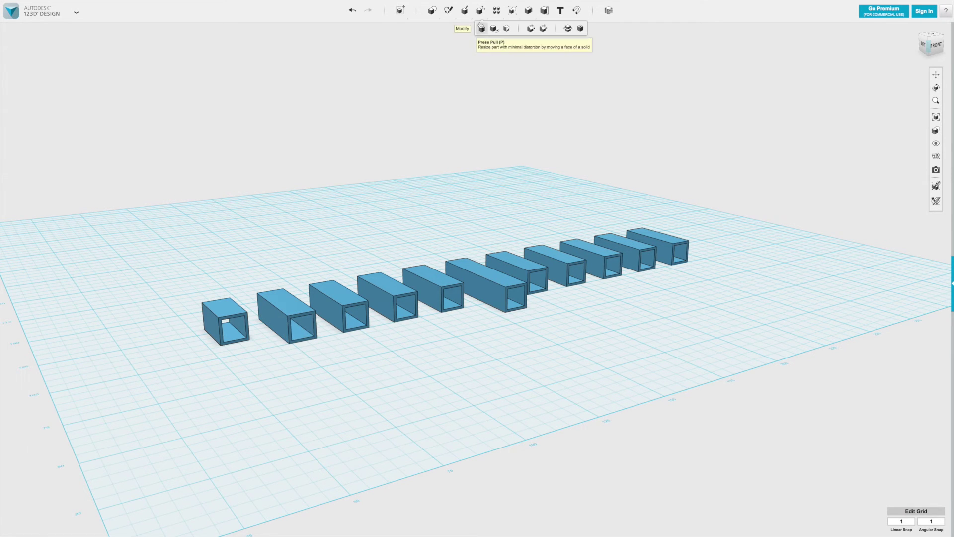
left_click(291, 323)
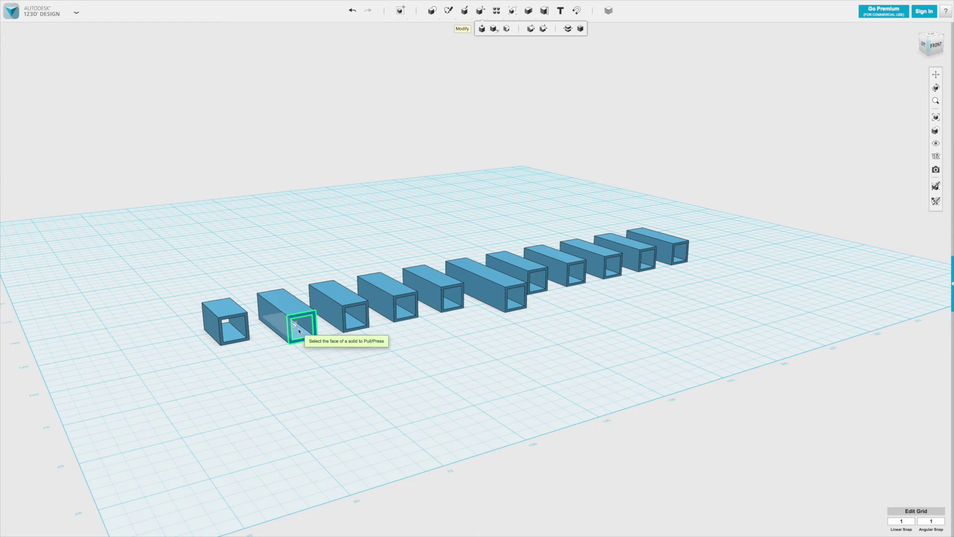
left_click(507, 328)
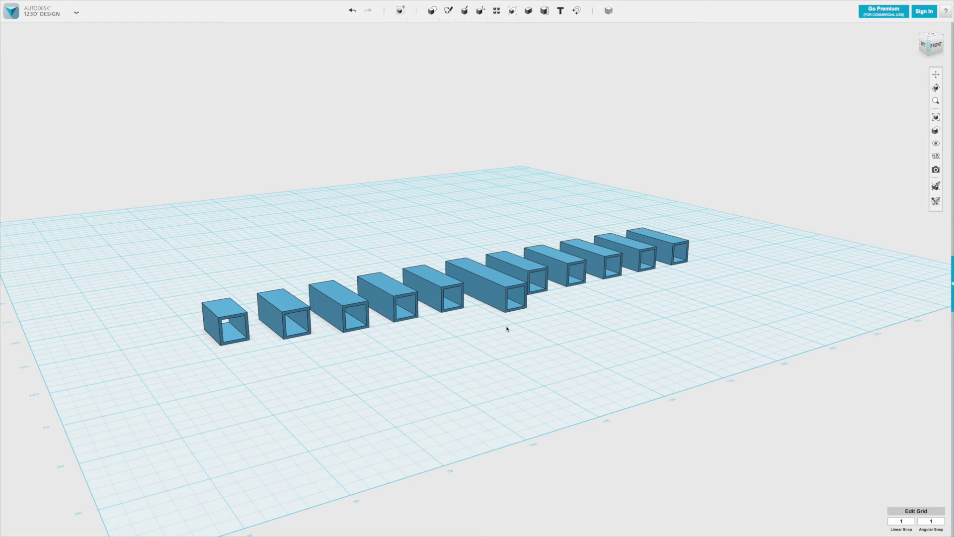
- Lengthen the fifth box, just before the middle one, by pulling its front face outward 6 mm
left_click(443, 295)
left_click_drag(447, 296, 456, 301)
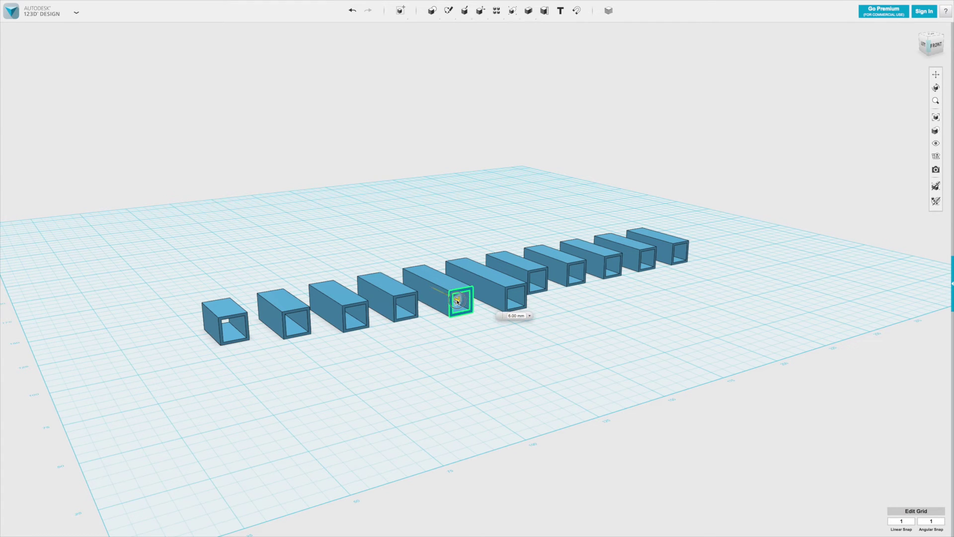
left_click(445, 343)
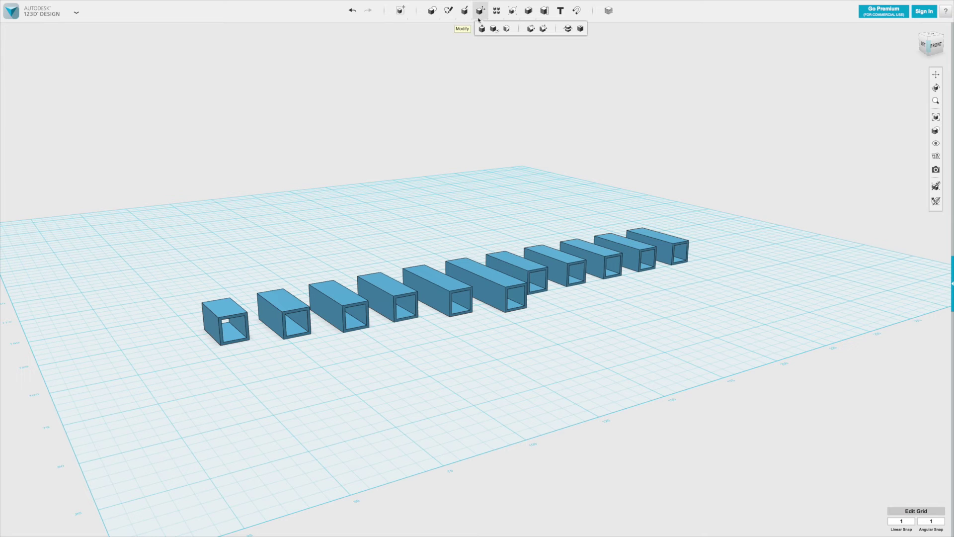
- Lengthen the fourth box from the near end slightly by pulling its front face outward with Press Pull
left_click(481, 29)
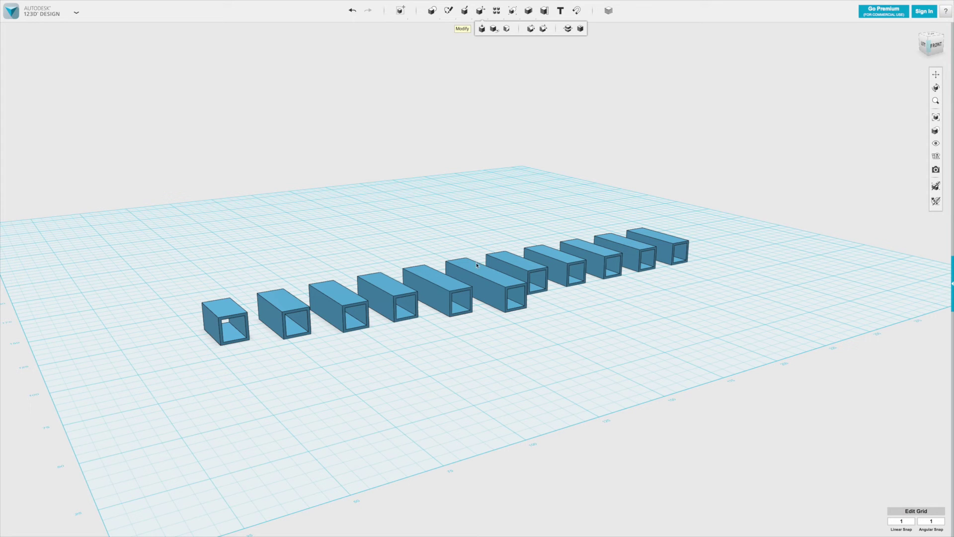
left_click(418, 305)
left_click_drag(423, 309, 426, 311)
left_click(512, 358)
scroll(661, 331, "down", 3)
scroll(505, 317, "up", 5)
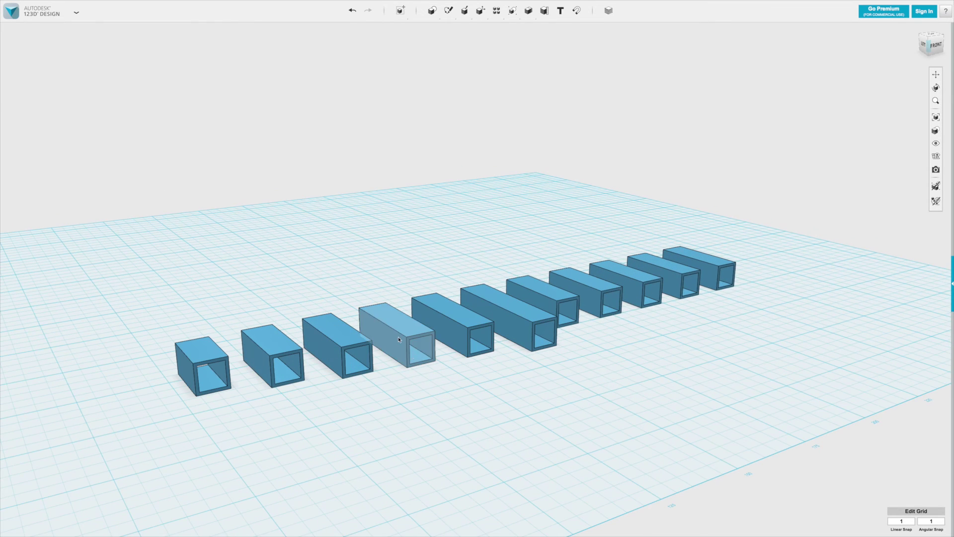
- Duplicate the whole row one level up, shifted sideways to bridge the gaps, and delete the upper row's overhanging end box
mouse_move(511, 367)
right_mouse_down()
mouse_move(494, 373)
mouse_move(495, 360)
right_mouse_up()
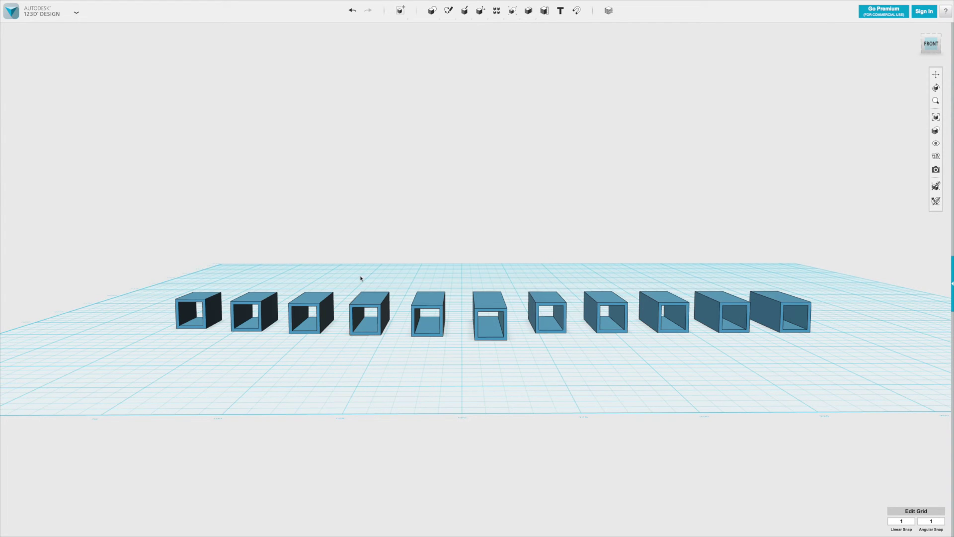
left_click_drag(140, 265, 859, 357)
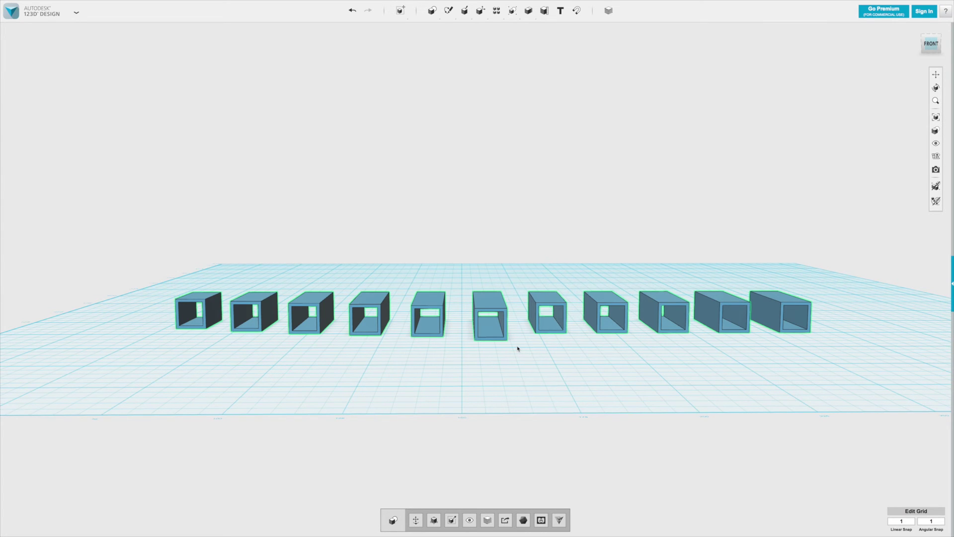
key("ctrl+t")
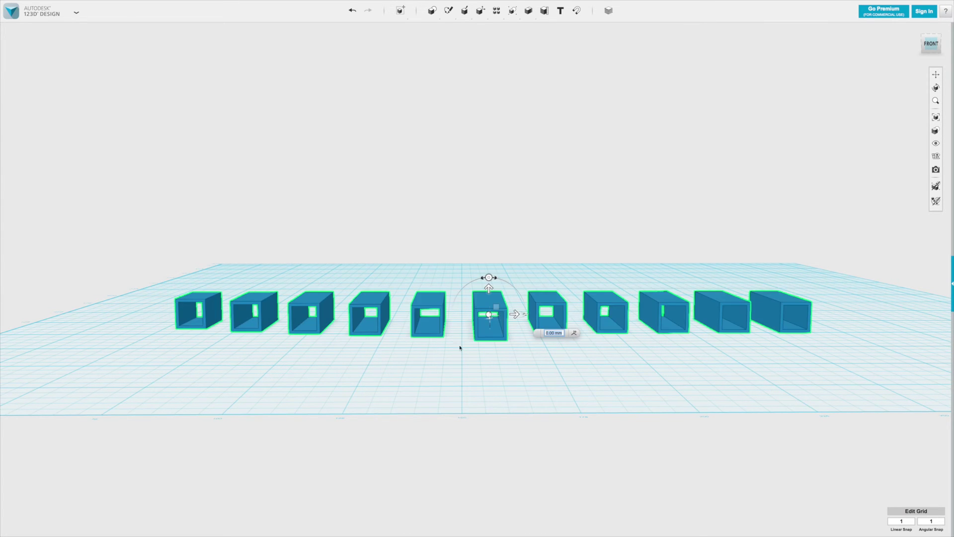
left_click_drag(489, 282, 546, 284)
left_click(384, 395)
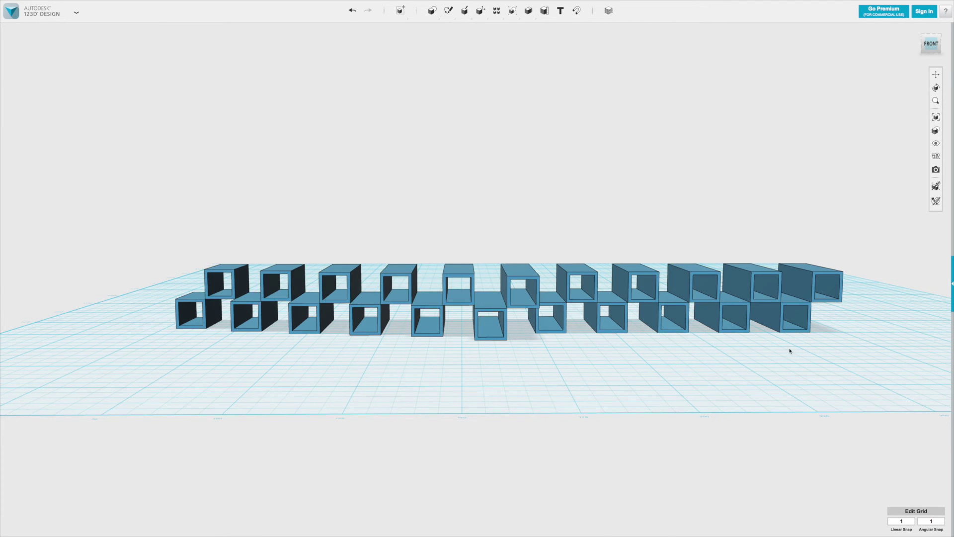
left_click(833, 277)
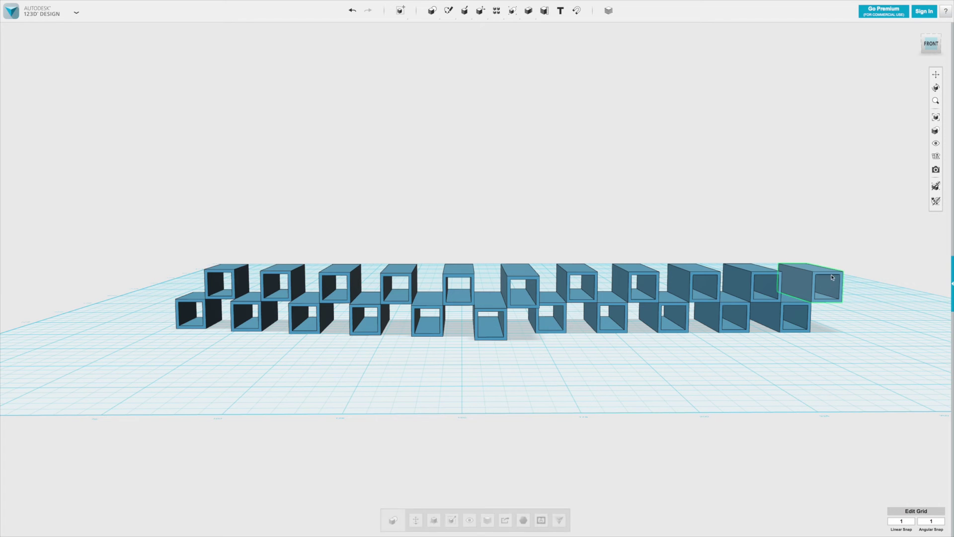
key("Delete")
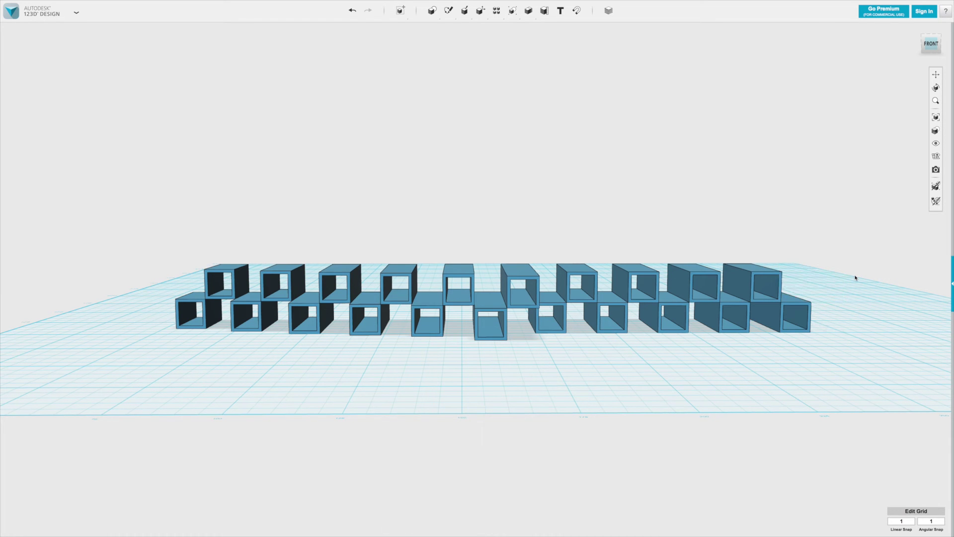
- Lengthen the lower-row box just after the middle one by pulling its front face outward 7 mm with Press Pull
right_click_drag(609, 390, 490, 378)
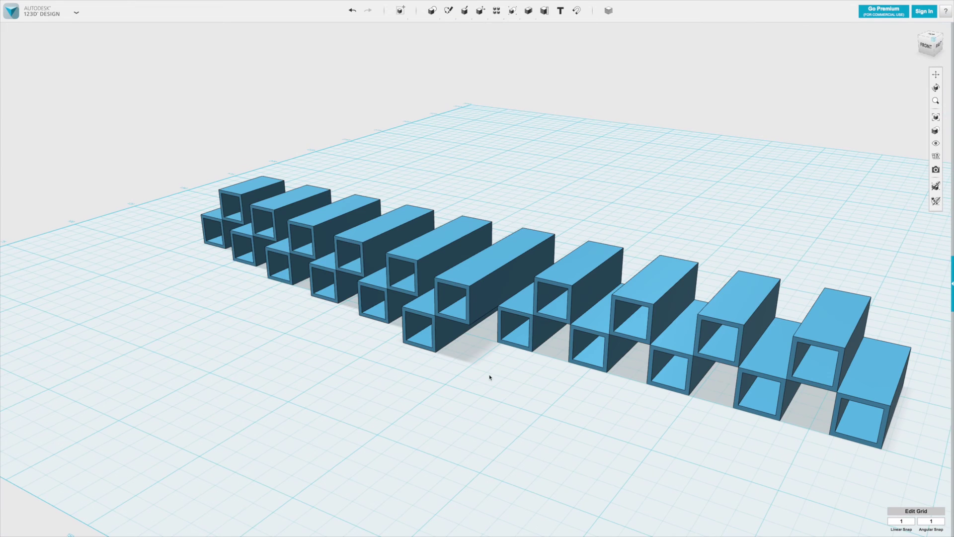
mouse_move(464, 11)
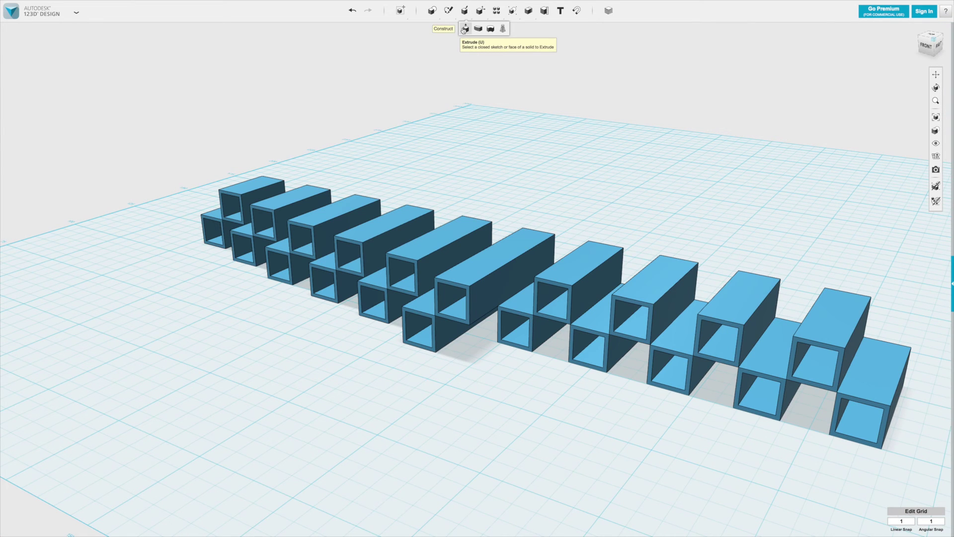
left_click(481, 29)
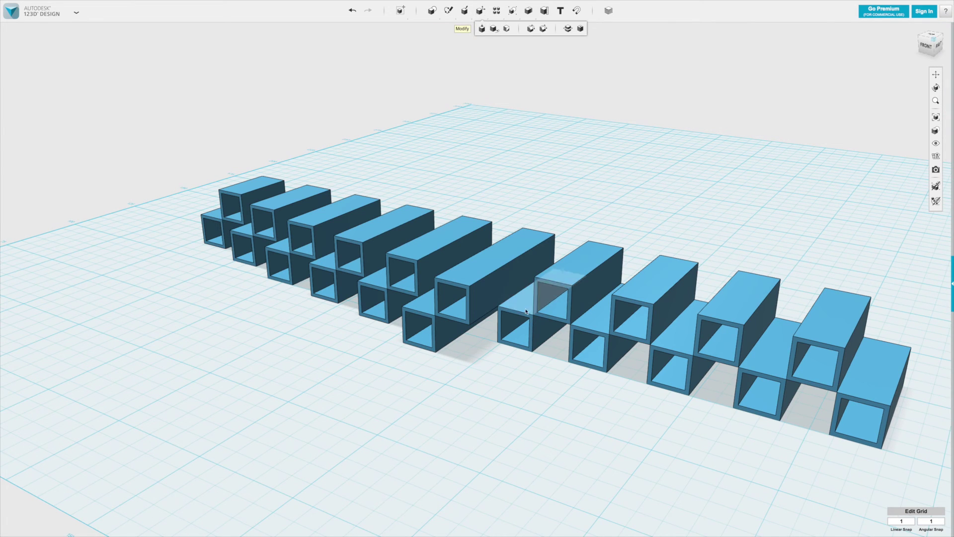
left_click(517, 321)
left_click_drag(519, 319, 503, 330)
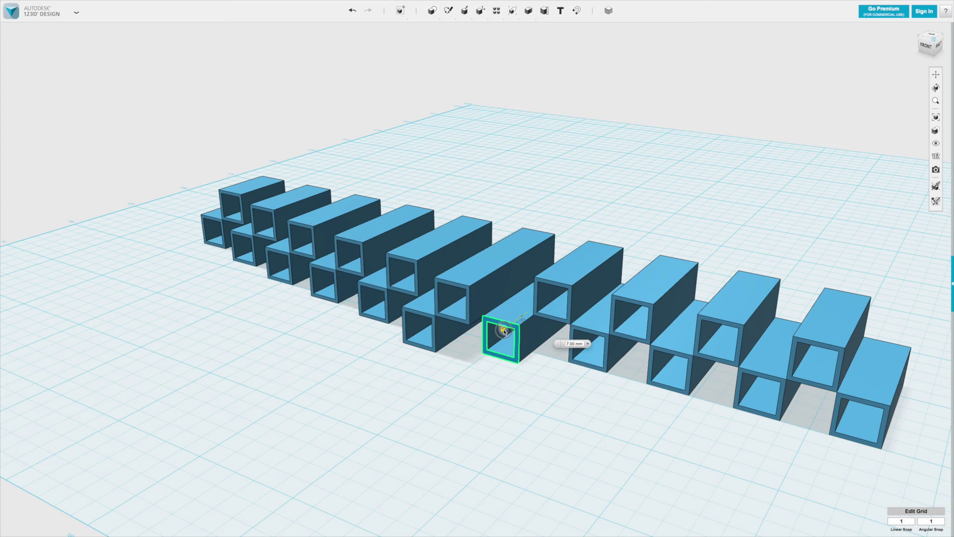
left_click(464, 386)
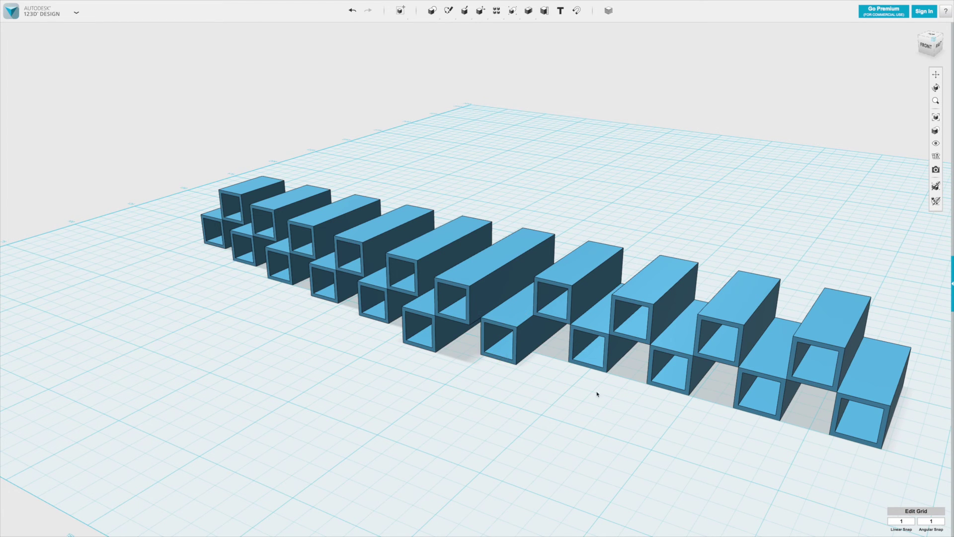
- Lengthen the upper-row box just after its longest box by pulling its front face slightly outward with Press Pull
scroll(550, 380, "down", 4)
scroll(550, 331, "up", 5)
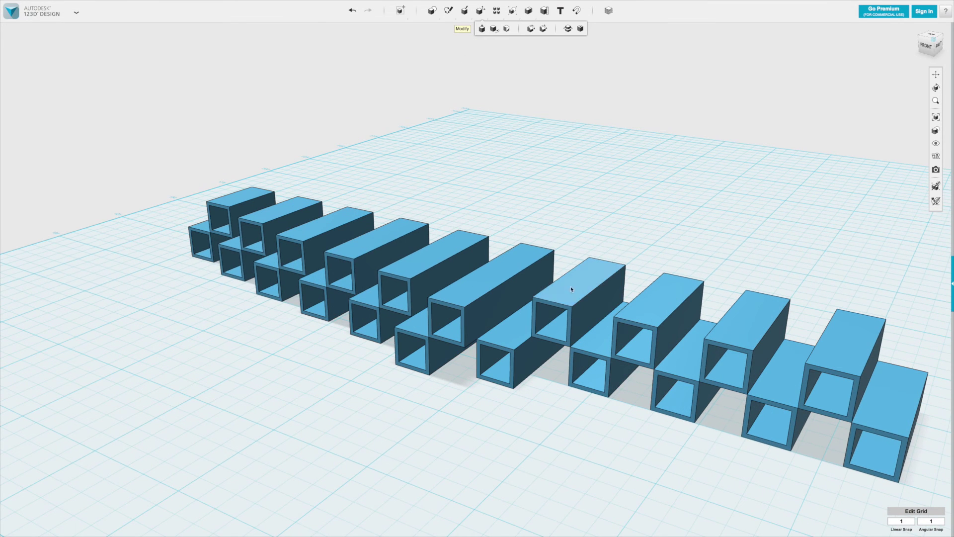
left_click(572, 308)
left_click_drag(560, 312, 548, 319)
left_click(618, 179)
- Switch to the browser to examine the Serpentine Pavilion 2016 reference photos of the stacked boxes, and return to 123D Design to compare the model
scroll(624, 289, "down", 5)
right_click_drag(631, 324, 568, 328)
key("super+Tab")
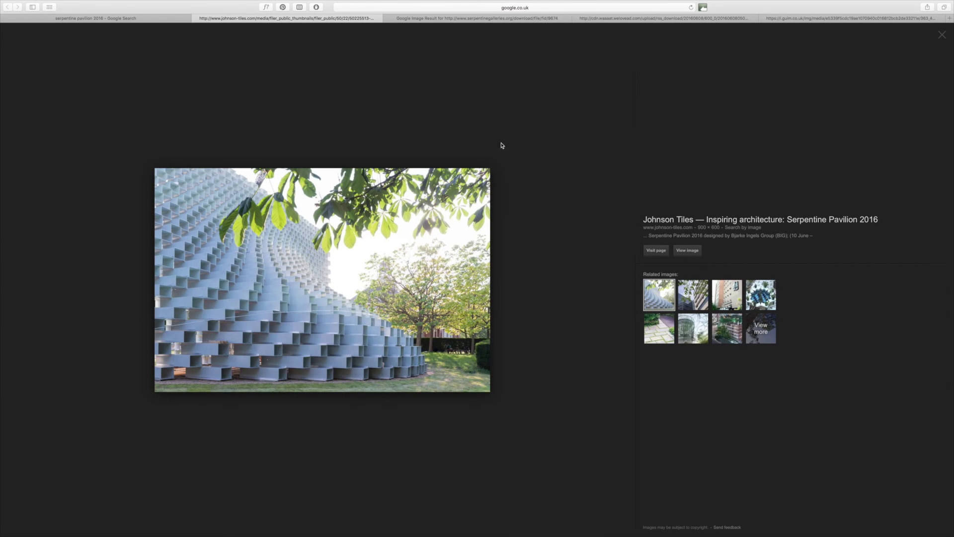
left_click(505, 18)
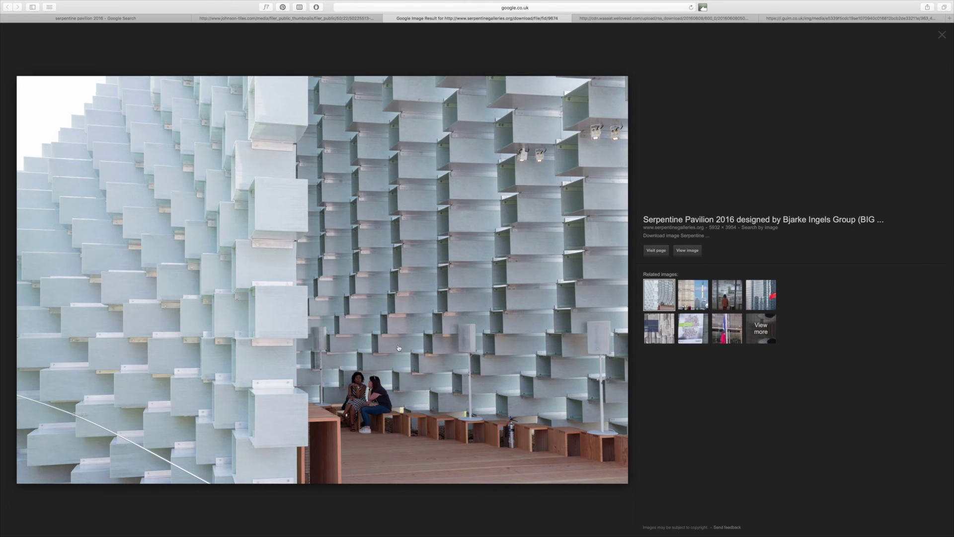
key("super+Tab")
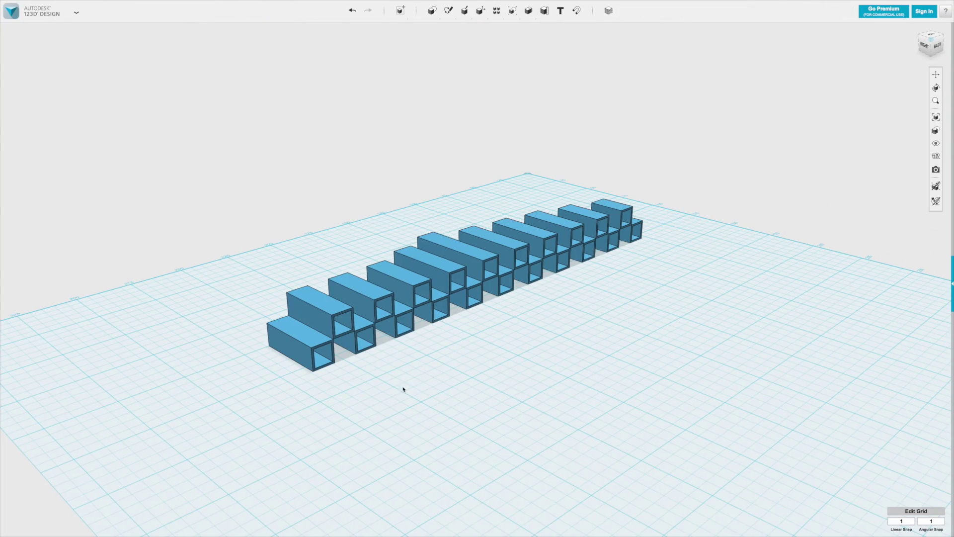
right_click_drag(477, 332, 519, 347)
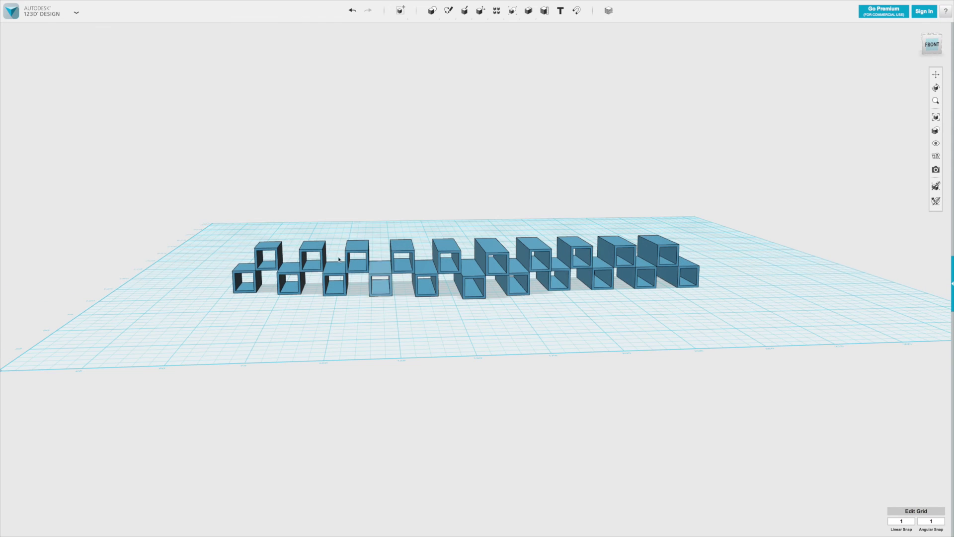
- Try duplicating both rows of boxes 20 mm straight up, and undo the copy
left_click_drag(205, 198, 724, 318)
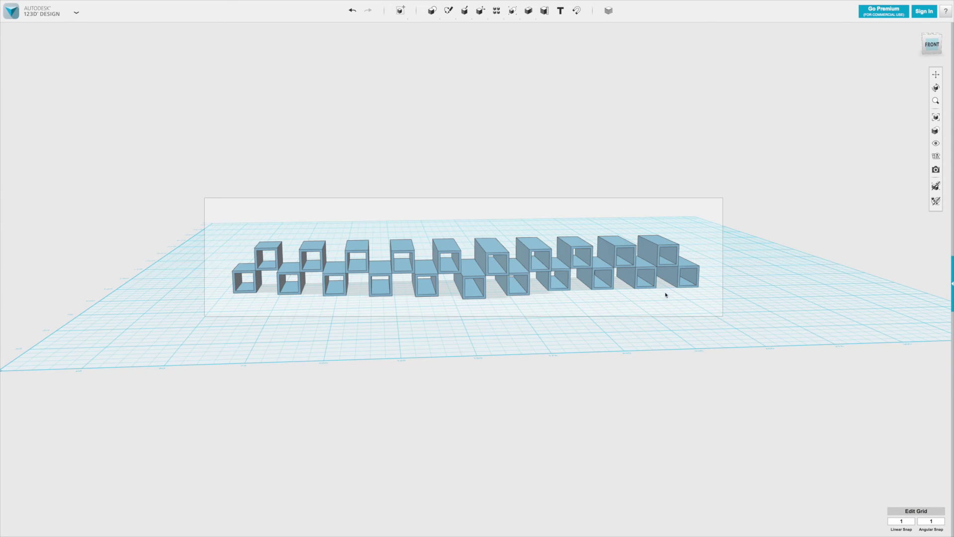
left_click_drag(663, 294, 663, 295)
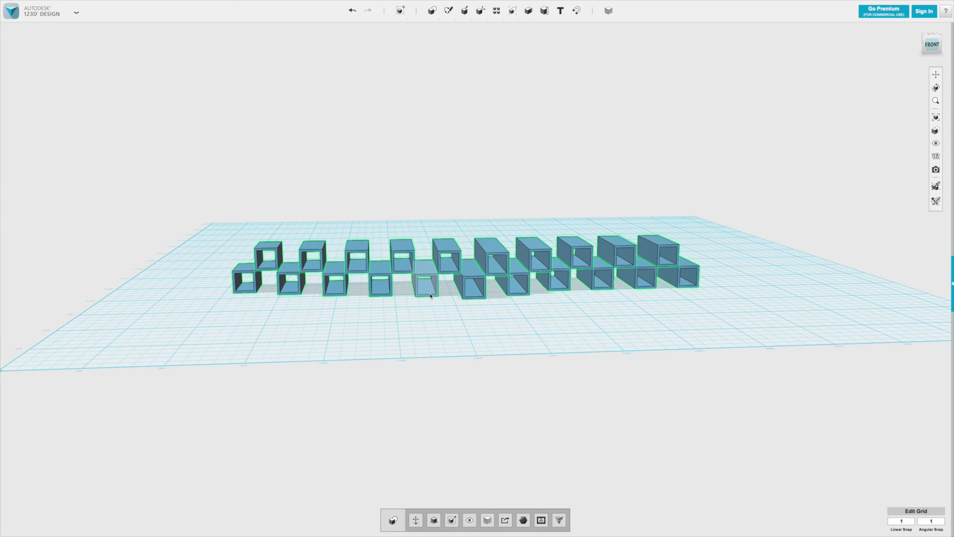
key("ctrl+t")
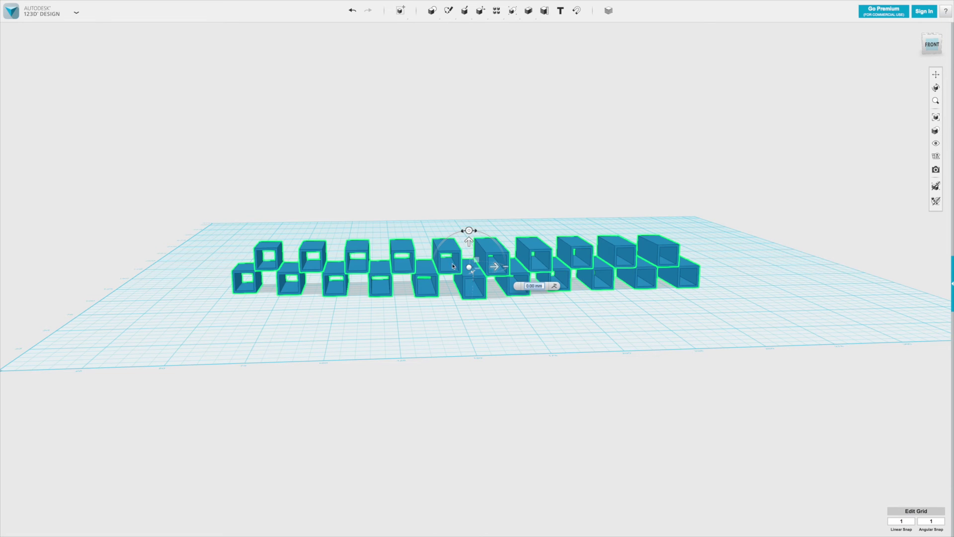
left_click_drag(469, 232, 468, 201)
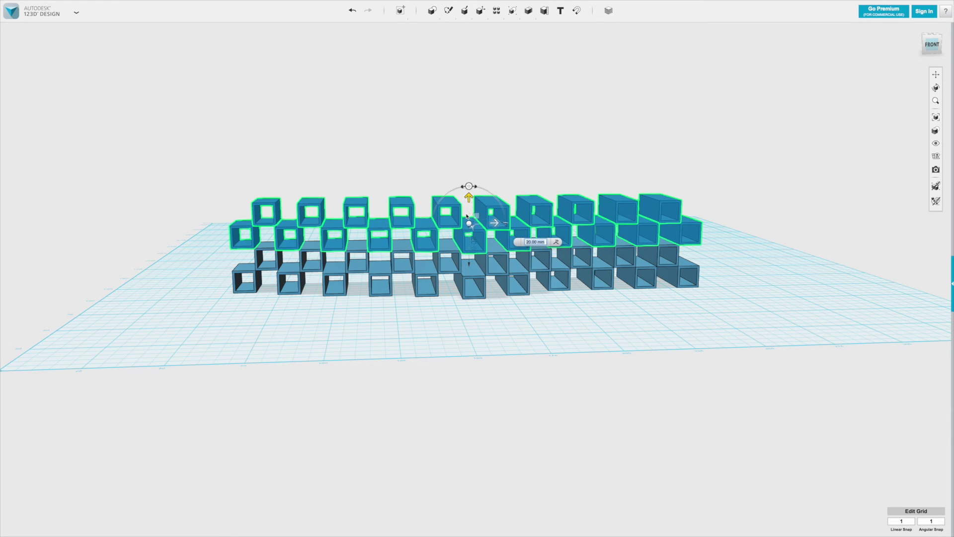
left_click(451, 332)
right_click_drag(428, 330, 449, 334)
scroll(450, 335, "up", 5)
scroll(466, 336, "down", 3)
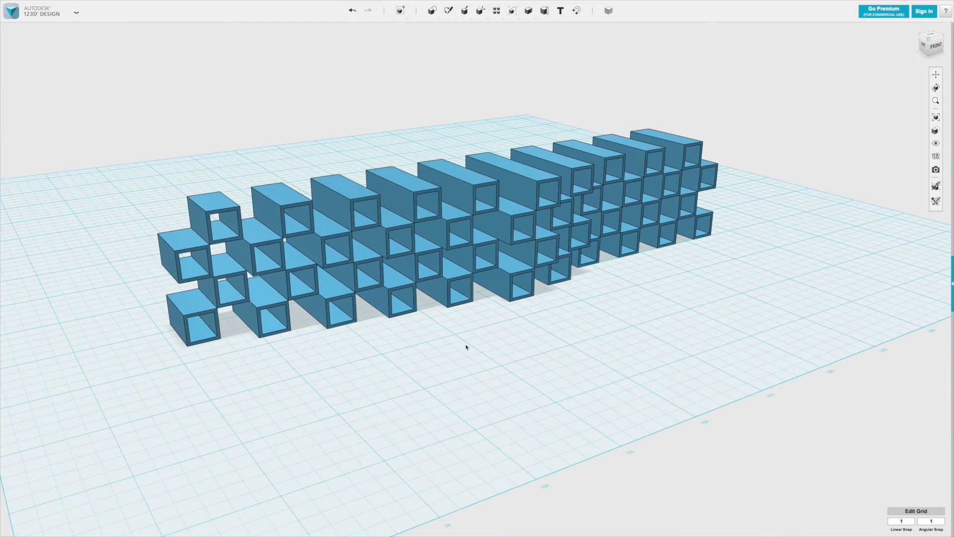
key("super+z")
- Duplicate both rows of boxes, raise the copy 20 mm and shift it slightly backward to set back the upper levels
right_click_drag(475, 352, 467, 364)
left_click_drag(98, 145, 801, 326)
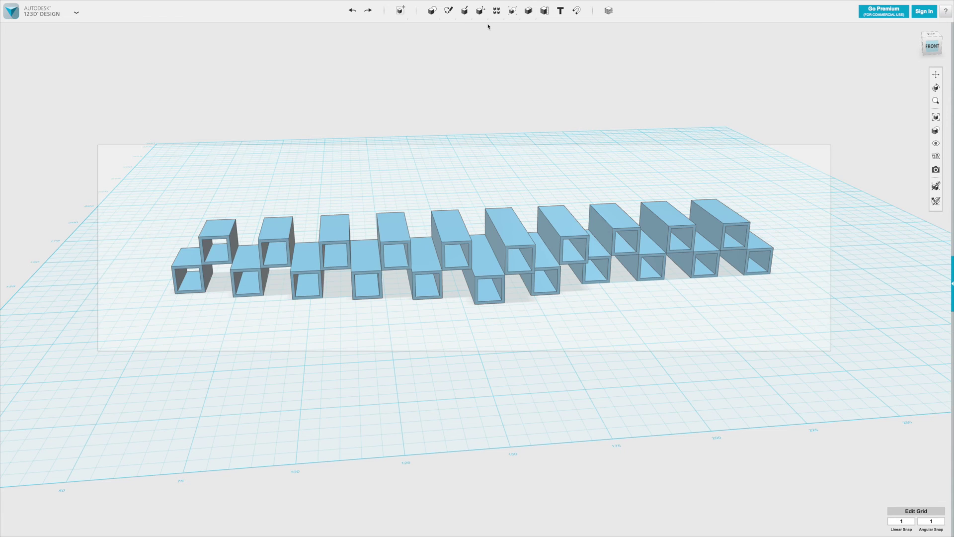
left_click_drag(463, 277, 455, 330)
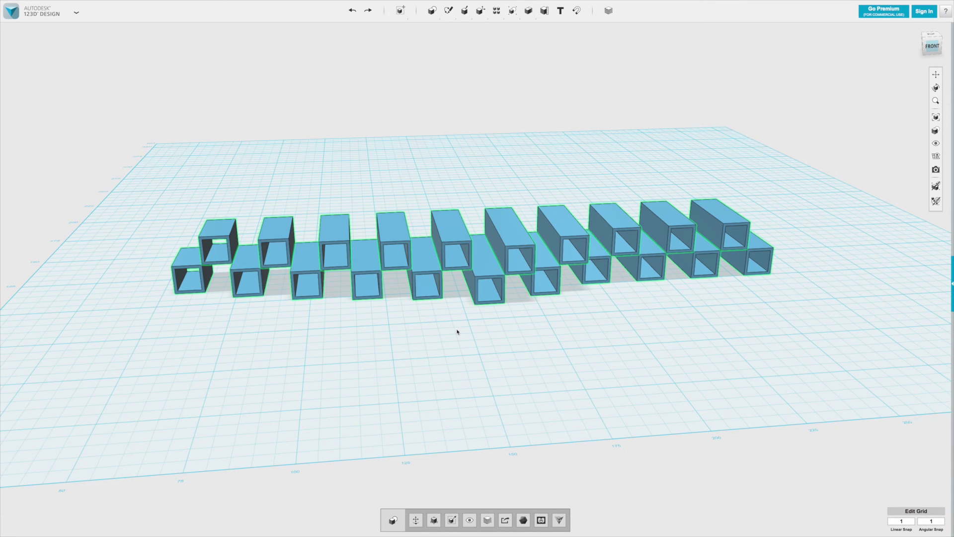
key("ctrl+v")
left_click_drag(481, 249, 481, 173)
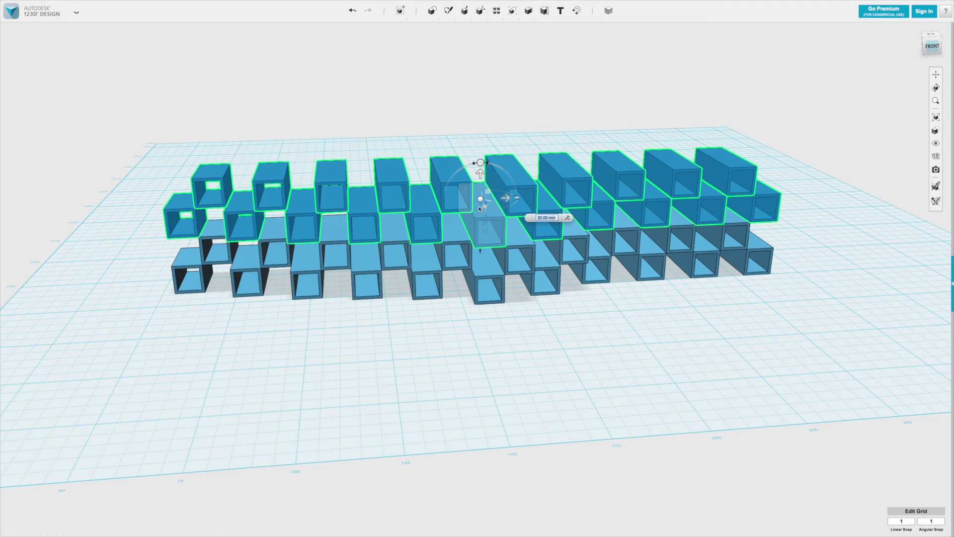
left_click_drag(483, 207, 479, 200)
left_click(341, 336)
- Examine the four-level box stack from the side, above and front to judge its stagger and the setback of the upper rows
right_click_drag(341, 337, 385, 351)
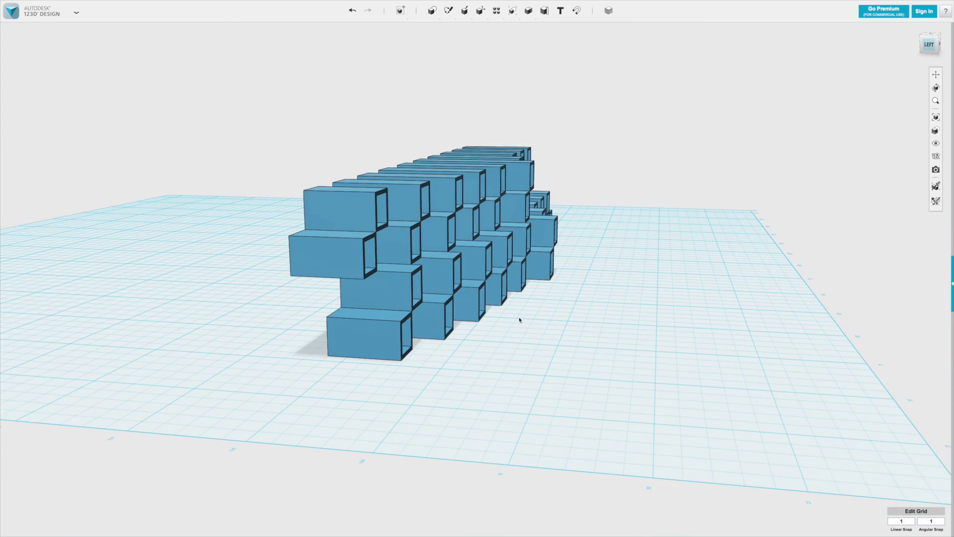
right_click_drag(588, 366, 476, 348)
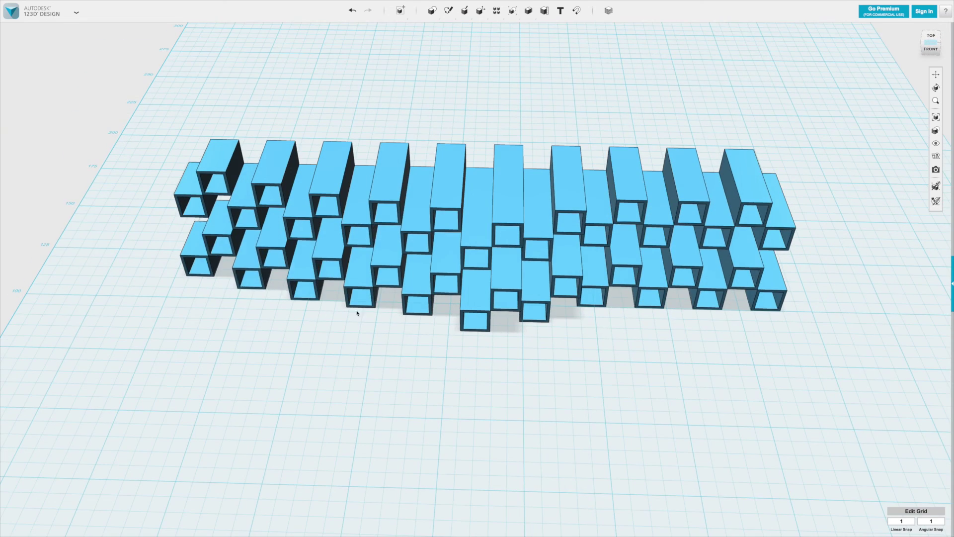
mouse_move(516, 387)
right_mouse_down()
mouse_move(494, 383)
mouse_move(517, 374)
right_mouse_up()
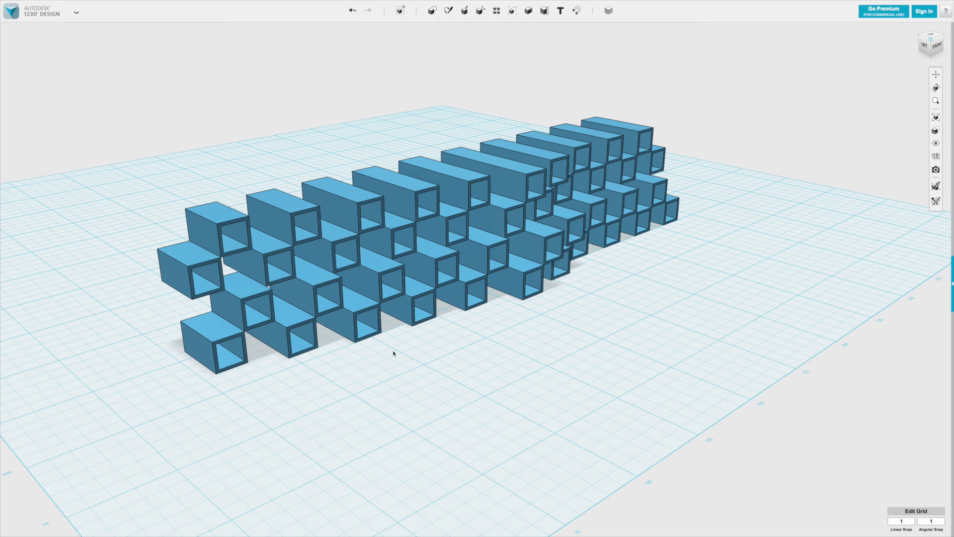
right_click_drag(623, 323, 578, 313)
mouse_move(399, 308)
right_mouse_down()
mouse_move(373, 308)
mouse_move(390, 315)
right_mouse_up()
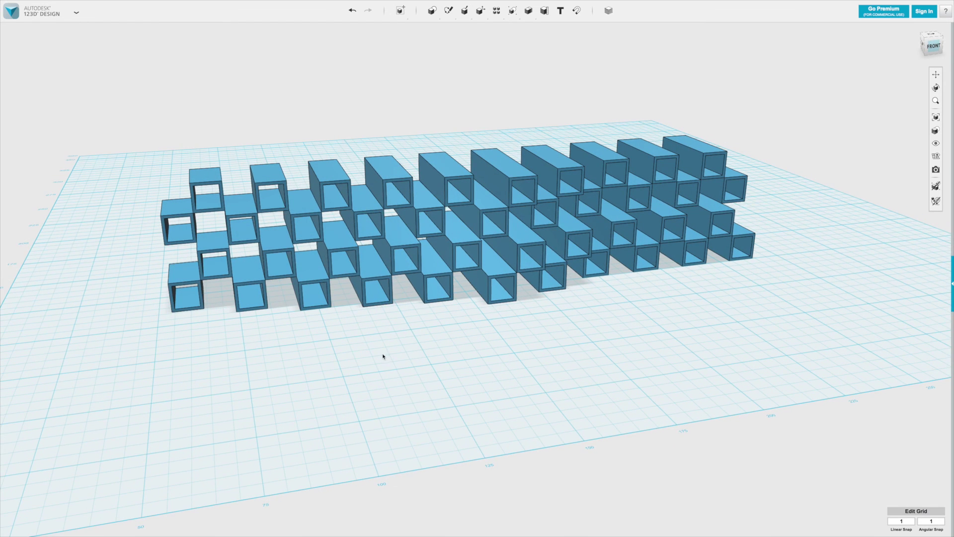
right_click_drag(368, 357, 373, 356)
scroll(440, 351, "up", 4)
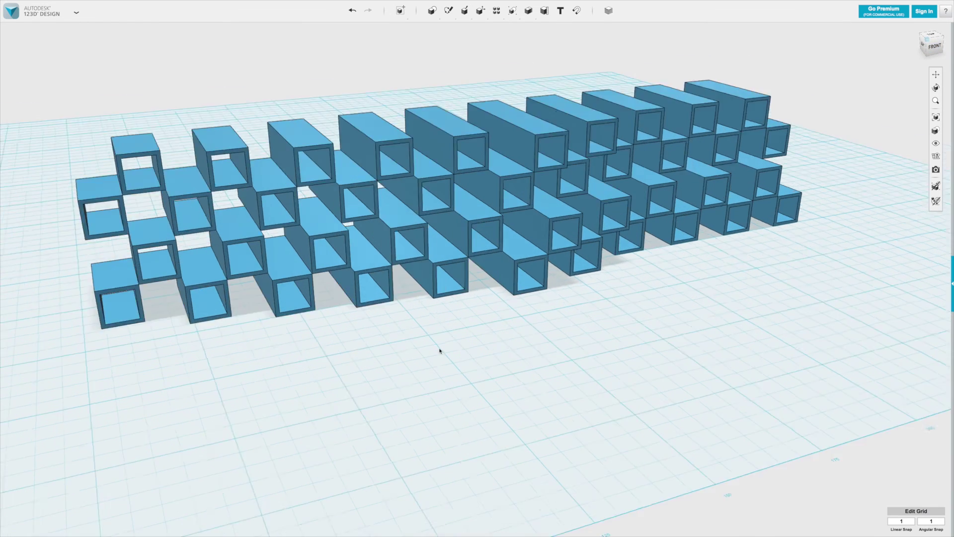
scroll(440, 352, "down", 2)
scroll(440, 352, "down", 2)
scroll(465, 147, "up", 2)
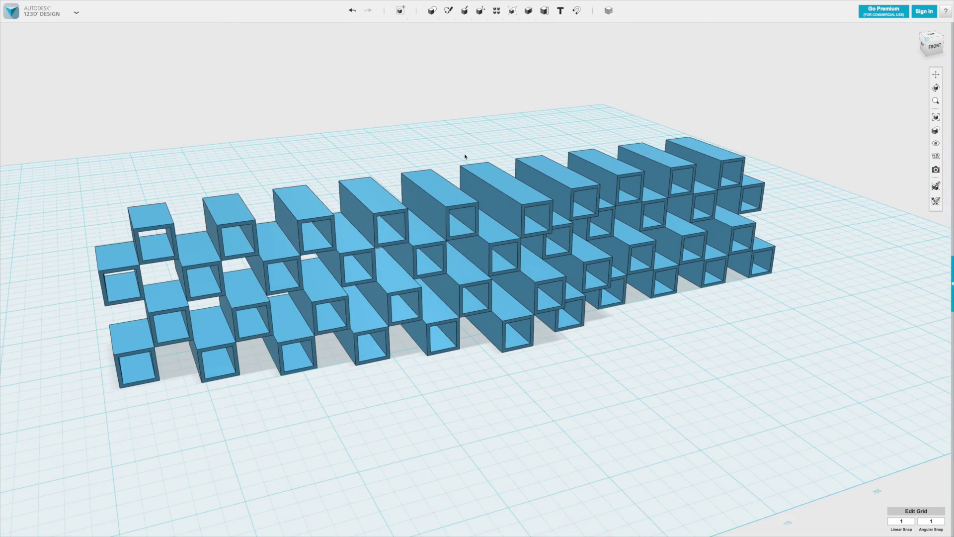
mouse_move(461, 399)
right_mouse_down()
mouse_move(450, 389)
mouse_move(460, 396)
right_mouse_up()
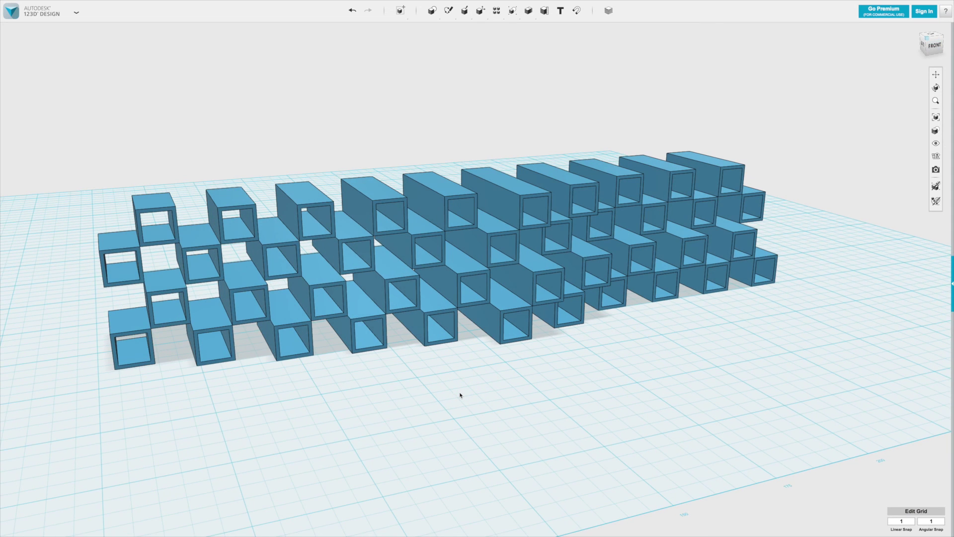